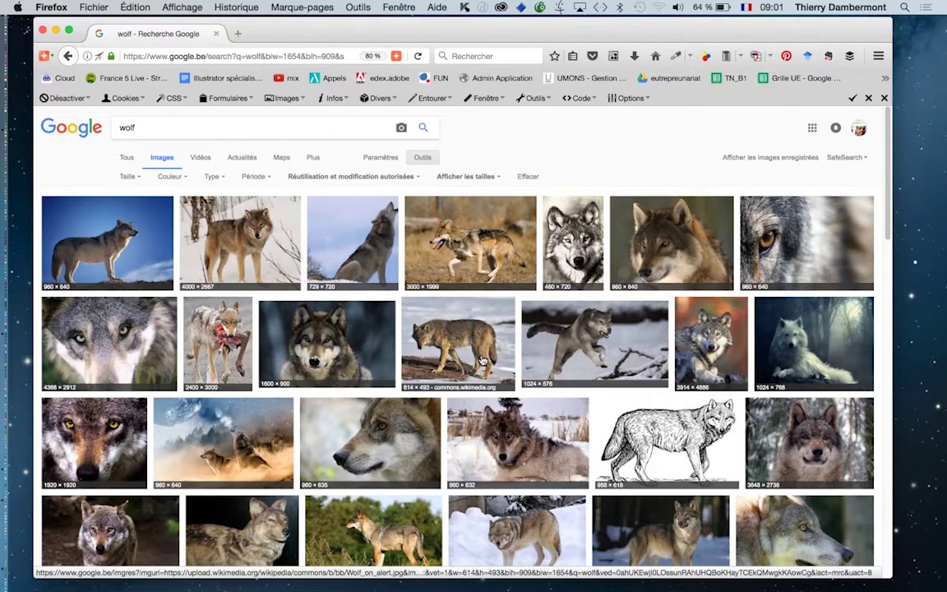
{"action": "scroll", "coordinate": [484, 360], "scroll_direction": "down", "scroll_amount": 1}
{"action": "scroll", "coordinate": [484, 361], "scroll_direction": "down", "scroll_amount": 1}
{"action": "scroll", "coordinate": [484, 360], "scroll_direction": "down", "scroll_amount": 2}
{"action": "scroll", "coordinate": [483, 360], "scroll_direction": "down", "scroll_amount": 2}
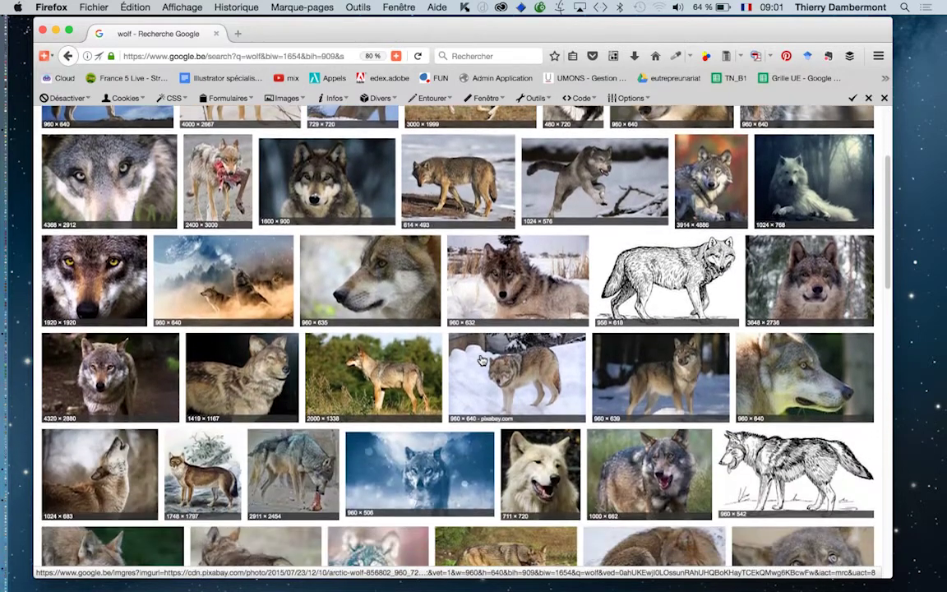
{"action": "scroll", "coordinate": [482, 361], "scroll_direction": "down", "scroll_amount": 2}
{"action": "scroll", "coordinate": [482, 360], "scroll_direction": "down", "scroll_amount": 2}
{"action": "scroll", "coordinate": [482, 360], "scroll_direction": "down", "scroll_amount": 1}
{"action": "scroll", "coordinate": [482, 360], "scroll_direction": "down", "scroll_amount": 2}
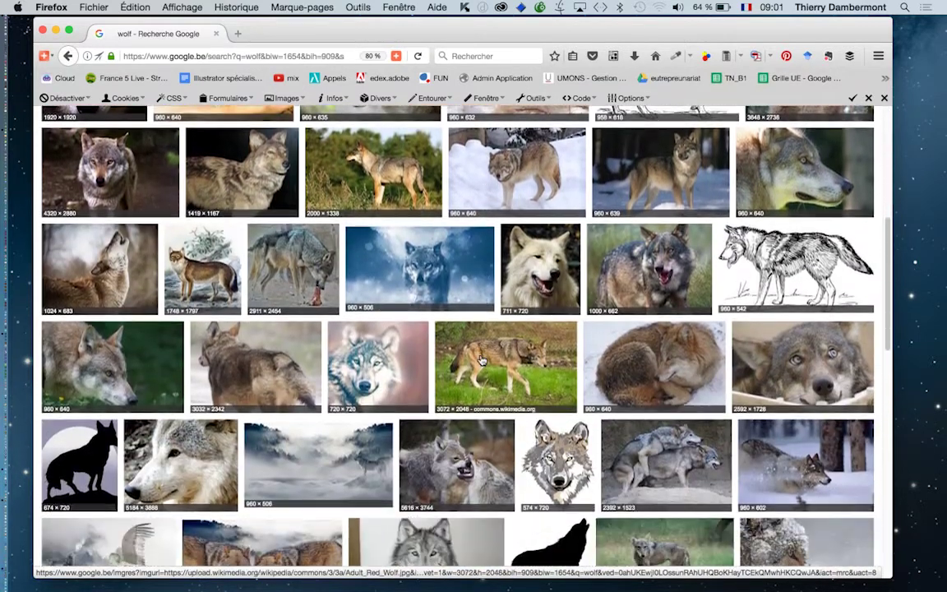
{"action": "scroll", "coordinate": [482, 360], "scroll_direction": "down", "scroll_amount": 1}
{"action": "scroll", "coordinate": [482, 360], "scroll_direction": "down", "scroll_amount": 2}
{"action": "scroll", "coordinate": [481, 360], "scroll_direction": "down", "scroll_amount": 3}
{"action": "scroll", "coordinate": [482, 361], "scroll_direction": "down", "scroll_amount": 3}
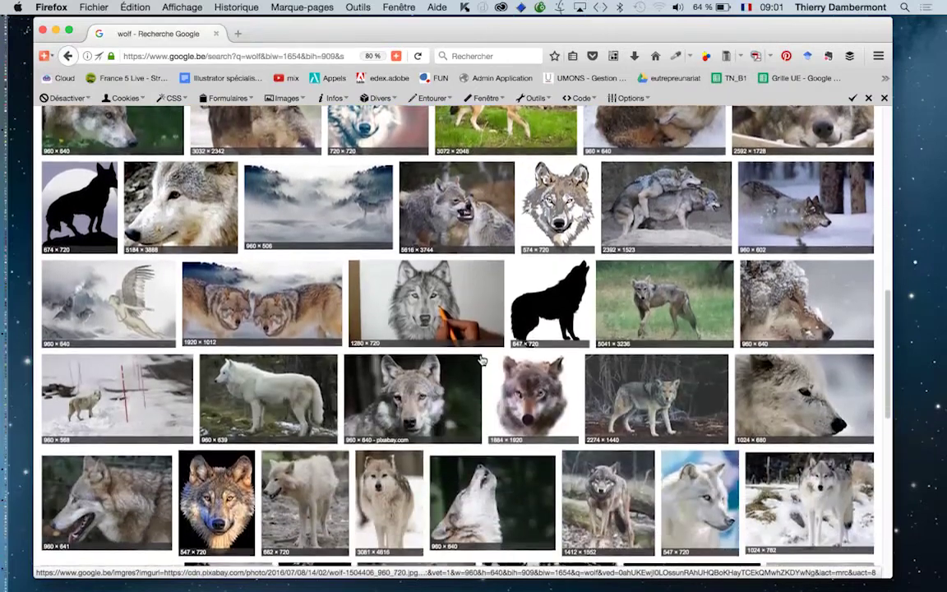
{"action": "scroll", "coordinate": [482, 360], "scroll_direction": "down", "scroll_amount": 2}
{"action": "scroll", "coordinate": [482, 360], "scroll_direction": "down", "scroll_amount": 1}
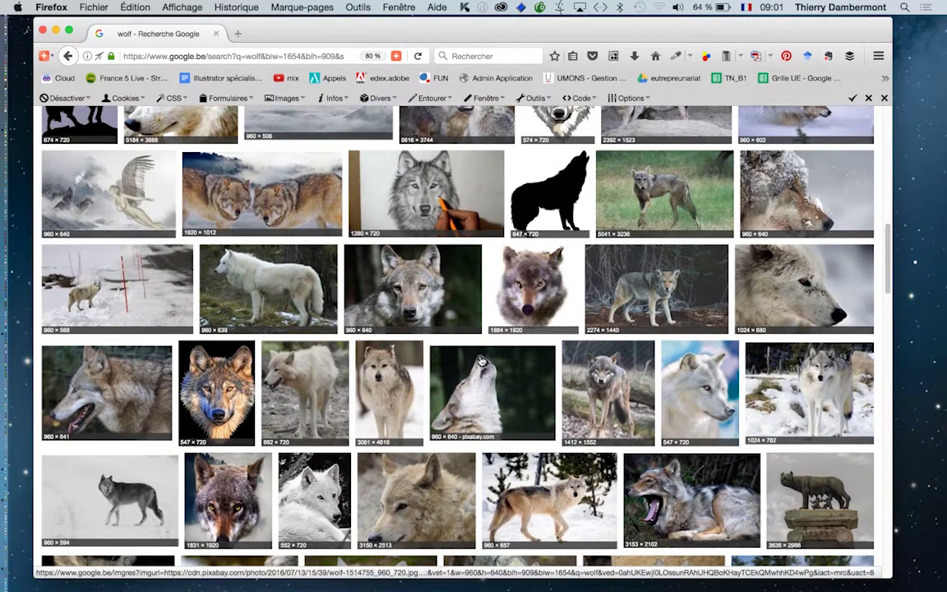
{"action": "scroll", "coordinate": [535, 321], "scroll_direction": "down", "scroll_amount": 1}
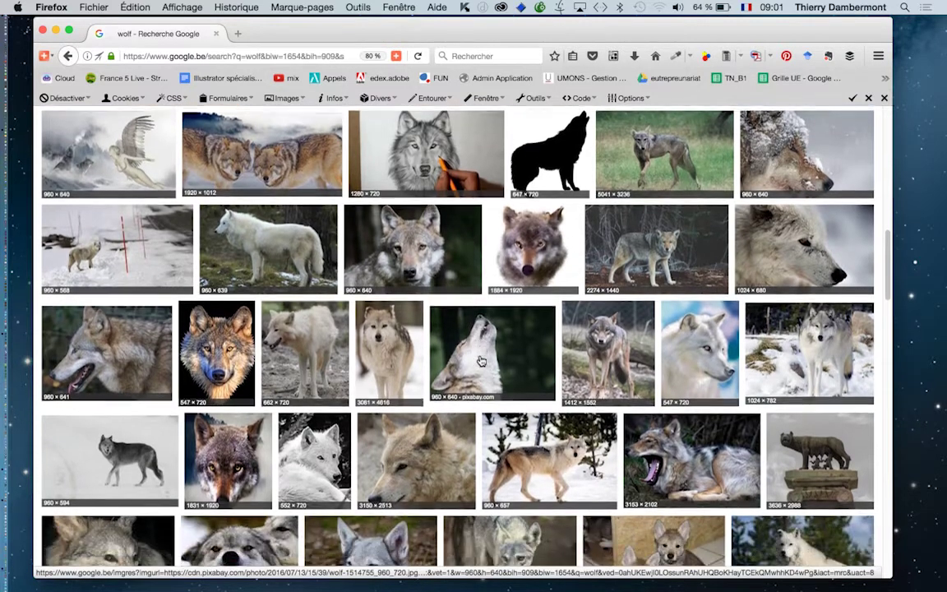
{"action": "scroll", "coordinate": [597, 282], "scroll_direction": "up", "scroll_amount": 10}
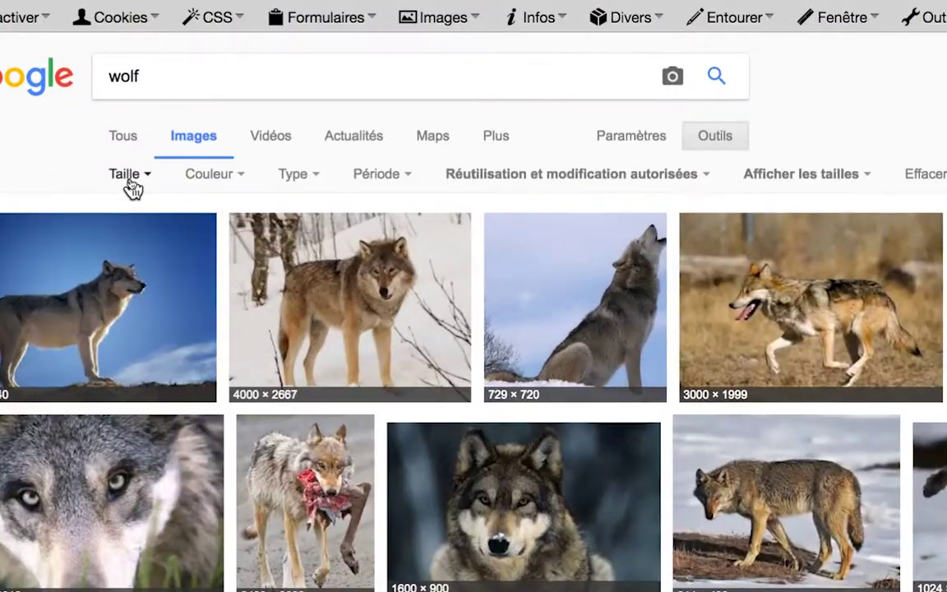
- Filter the wolf image results to sizes larger than 4 Mpx (2272 × 1704)
{"action": "left_click", "coordinate": [132, 188]}
{"action": "mouse_move", "coordinate": [50, 195]}
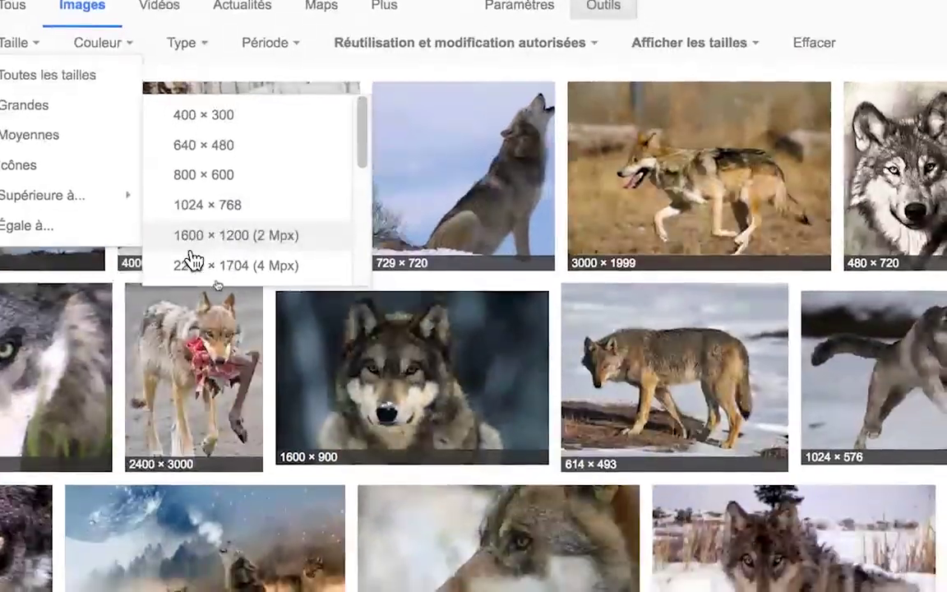
{"action": "left_click", "coordinate": [195, 292]}
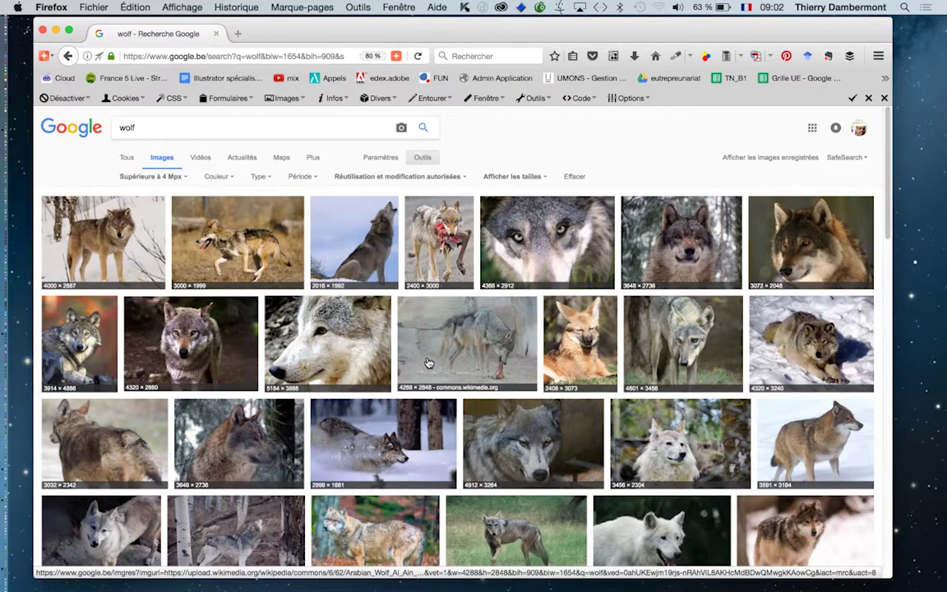
- Scroll the filtered results and open the 4288 × 2848 grey wolf photo in a new tab
{"action": "scroll", "coordinate": [427, 362], "scroll_direction": "down", "scroll_amount": 2}
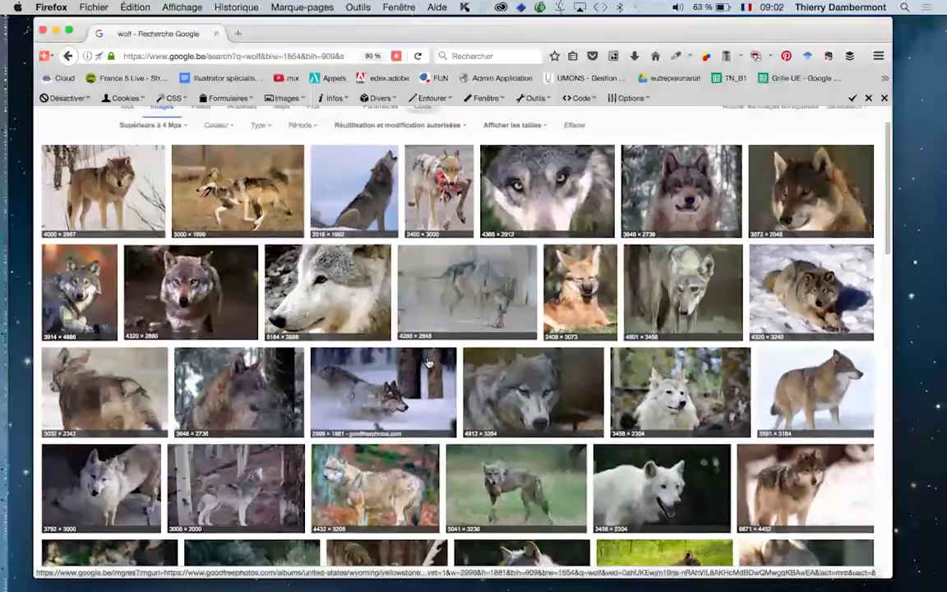
{"action": "scroll", "coordinate": [427, 363], "scroll_direction": "down", "scroll_amount": 1}
{"action": "scroll", "coordinate": [428, 363], "scroll_direction": "down", "scroll_amount": 2}
{"action": "scroll", "coordinate": [428, 363], "scroll_direction": "down", "scroll_amount": 2}
{"action": "scroll", "coordinate": [427, 362], "scroll_direction": "down", "scroll_amount": 1}
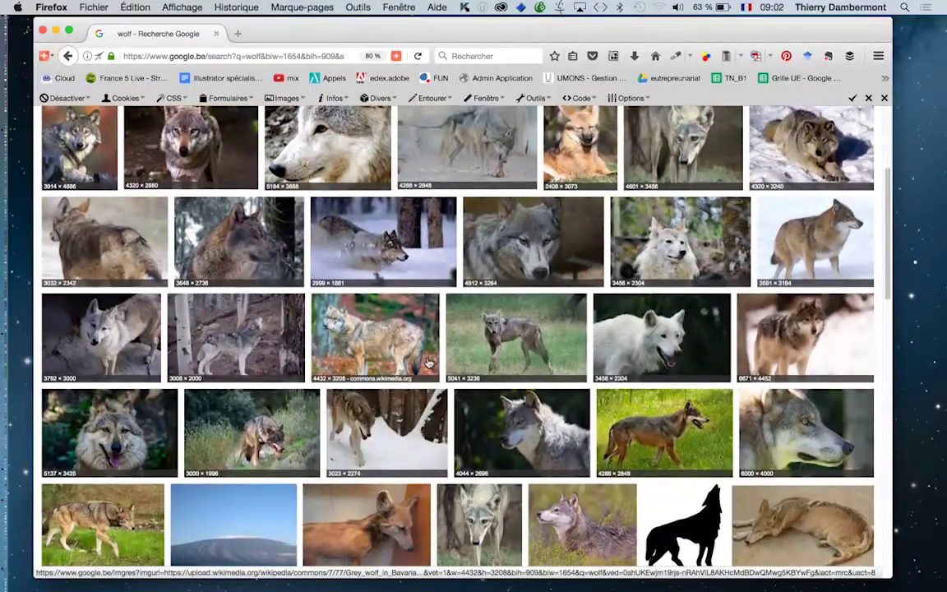
{"action": "scroll", "coordinate": [428, 362], "scroll_direction": "down", "scroll_amount": 1}
{"action": "scroll", "coordinate": [427, 362], "scroll_direction": "down", "scroll_amount": 1}
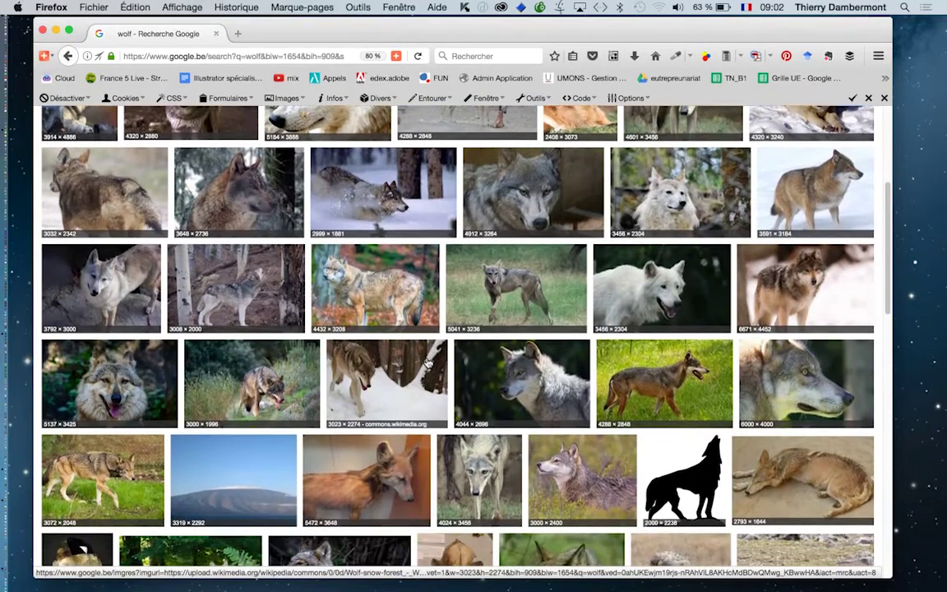
{"action": "scroll", "coordinate": [428, 363], "scroll_direction": "down", "scroll_amount": 1}
{"action": "scroll", "coordinate": [427, 363], "scroll_direction": "down", "scroll_amount": 1}
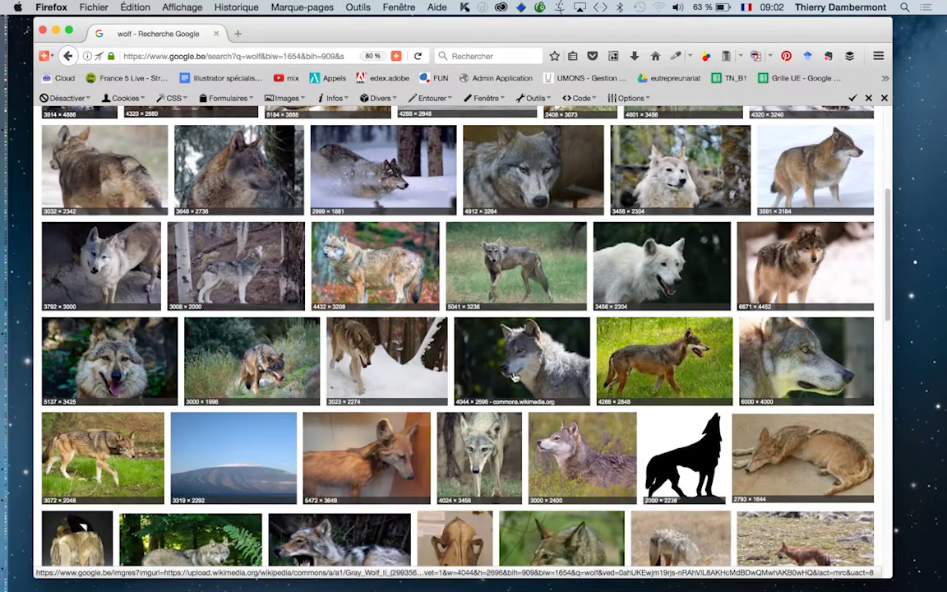
{"action": "scroll", "coordinate": [512, 374], "scroll_direction": "up", "scroll_amount": 5}
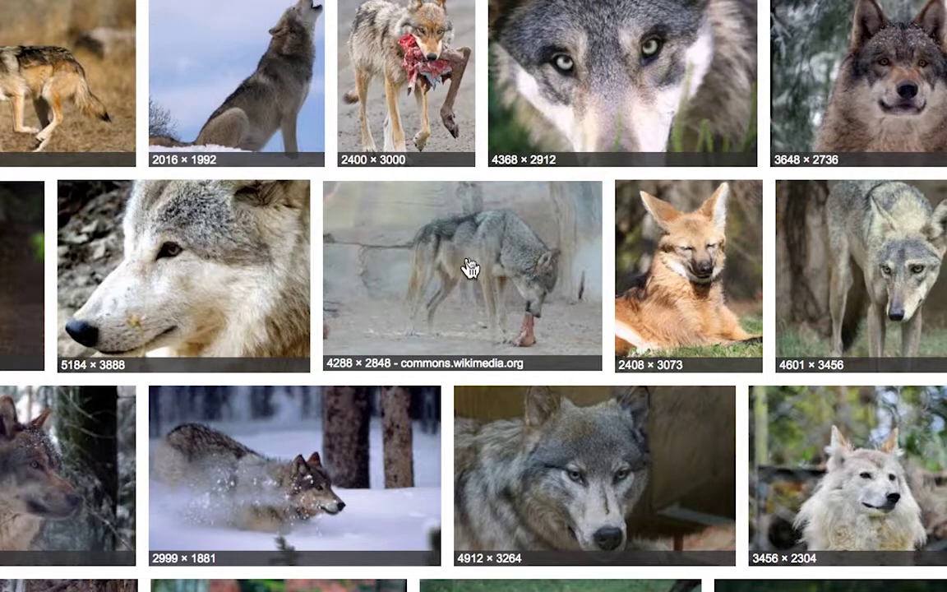
{"action": "middle_click", "coordinate": [469, 269]}
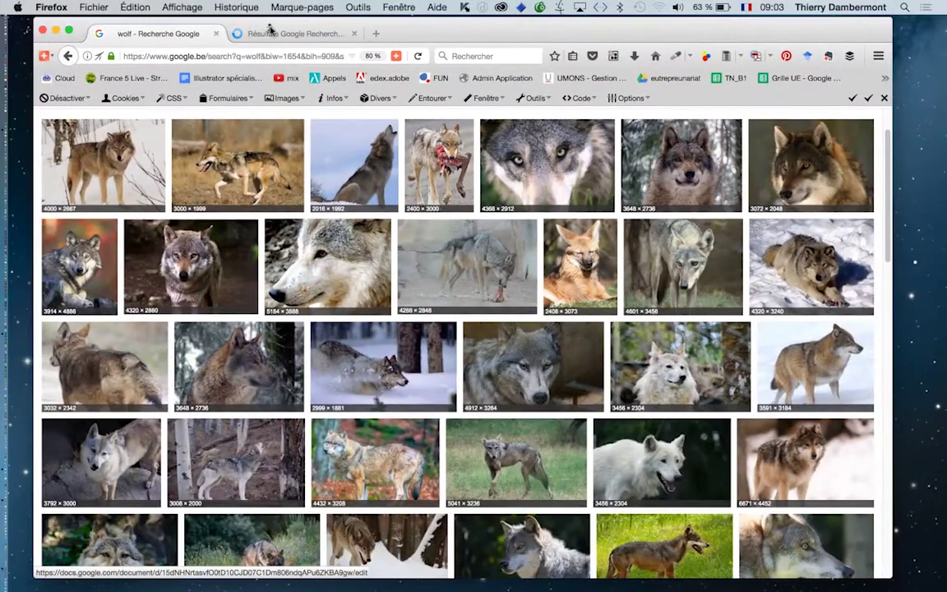
- Reopen the Arabian wolf photo preview in the second tab
{"action": "left_click", "coordinate": [274, 34]}
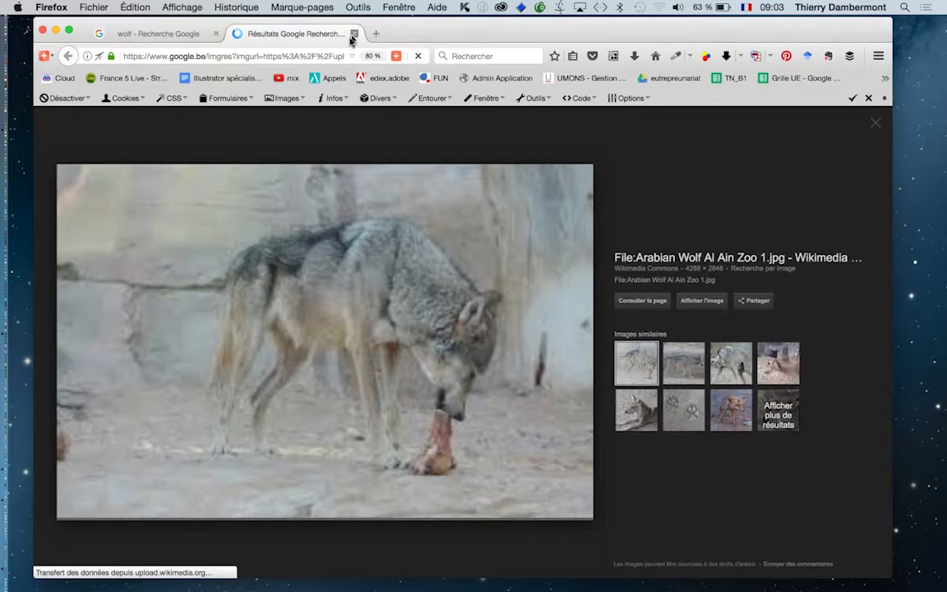
{"action": "left_click", "coordinate": [354, 35]}
{"action": "left_click", "coordinate": [418, 247], "text": "super"}
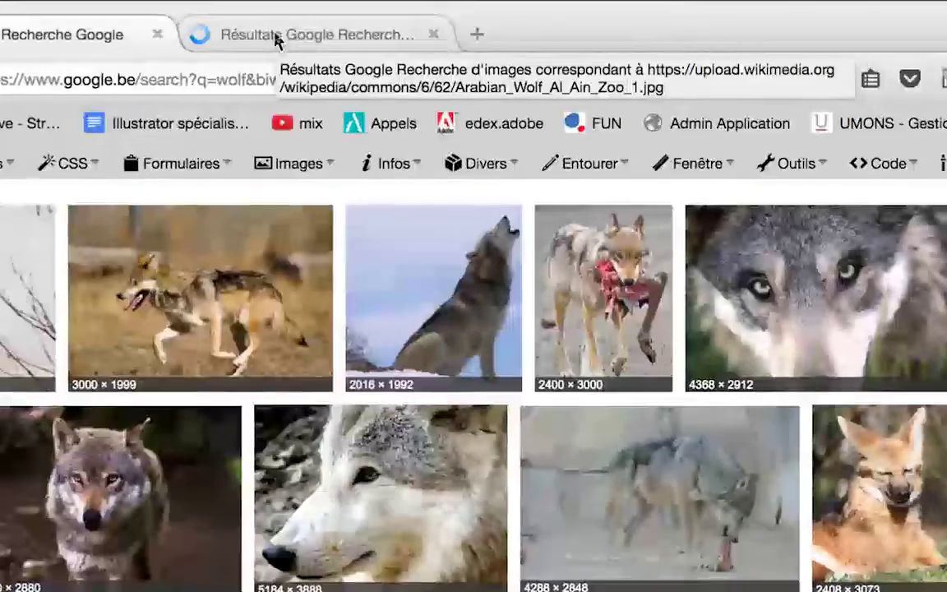
{"action": "left_click", "coordinate": [276, 36]}
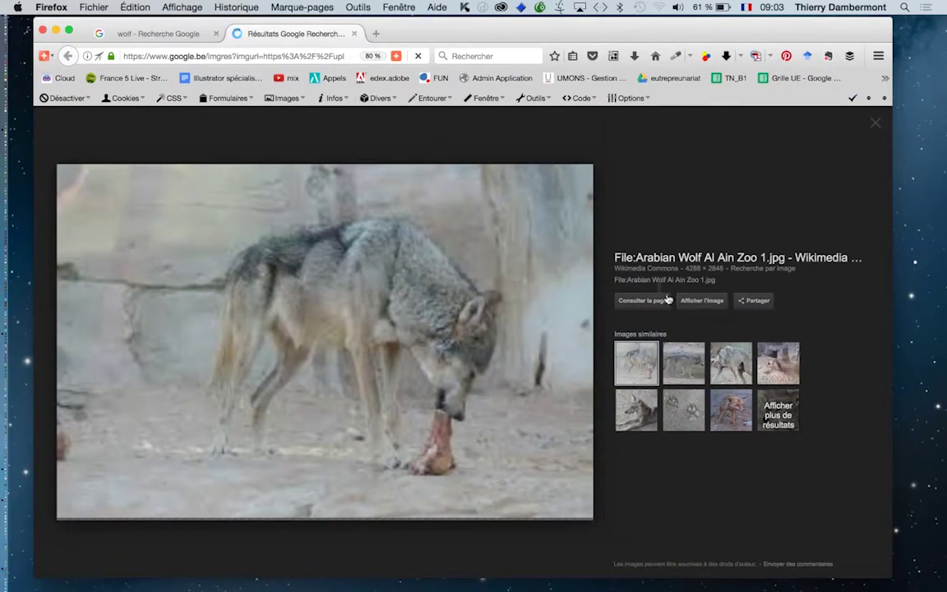
- Open the full-size Arabian wolf image in a third tab, then return to its preview
{"action": "left_click", "coordinate": [693, 303]}
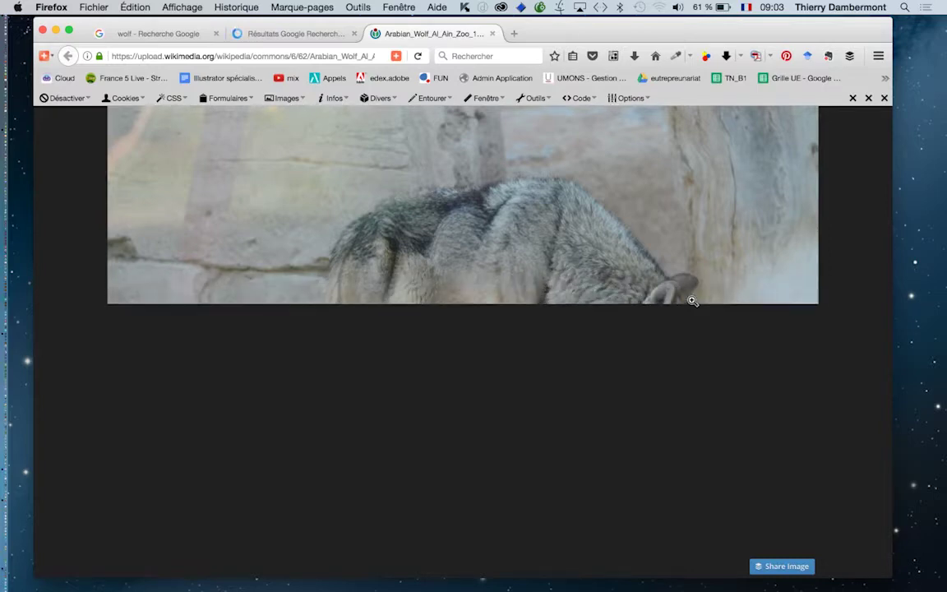
{"action": "left_click", "coordinate": [124, 33]}
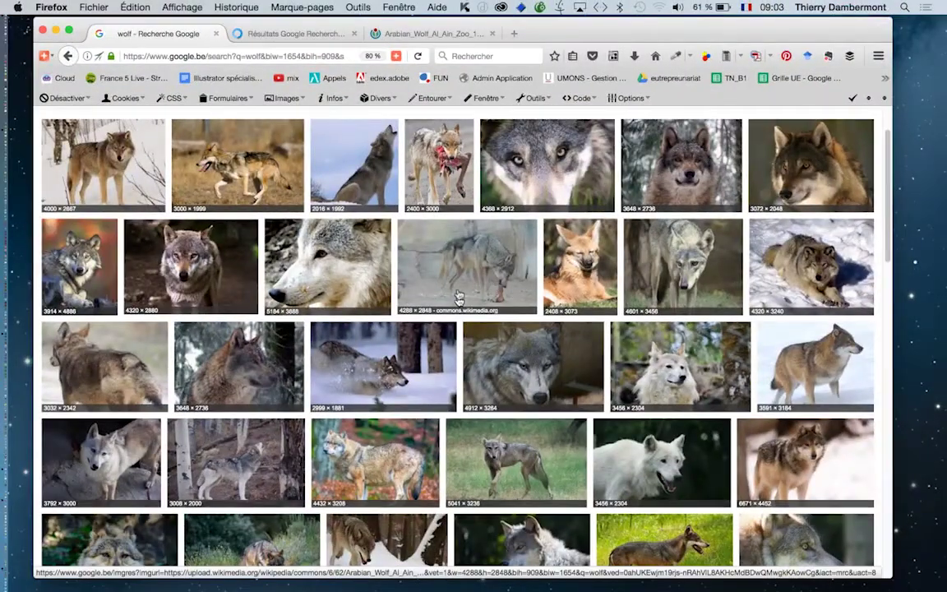
{"action": "left_click", "coordinate": [292, 33]}
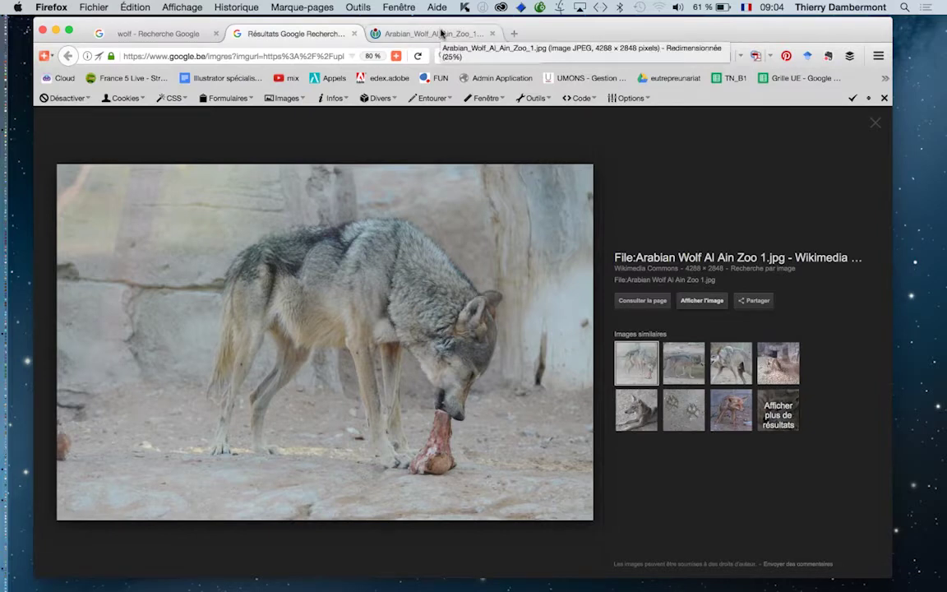
- Return to the first tab's wolf results and scroll down through the large images
{"action": "left_click", "coordinate": [168, 35]}
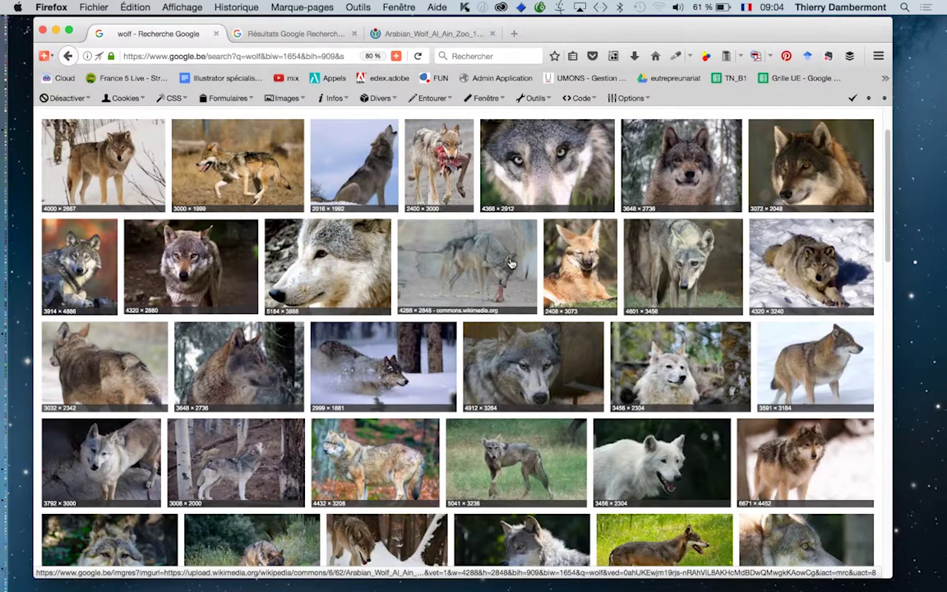
{"action": "scroll", "coordinate": [511, 263], "scroll_direction": "down", "scroll_amount": 3}
{"action": "scroll", "coordinate": [511, 263], "scroll_direction": "down", "scroll_amount": 2}
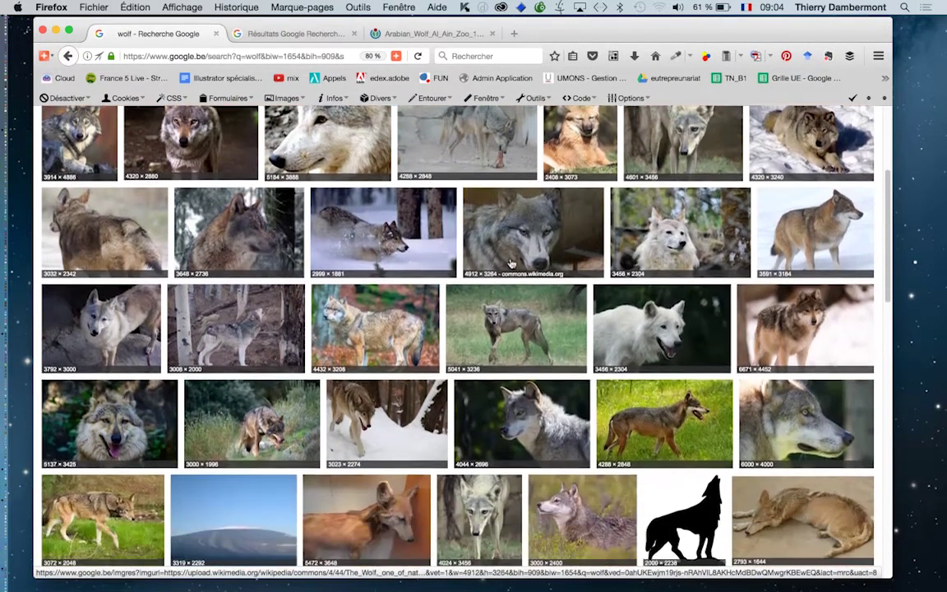
{"action": "scroll", "coordinate": [510, 263], "scroll_direction": "down", "scroll_amount": 2}
{"action": "scroll", "coordinate": [511, 263], "scroll_direction": "down", "scroll_amount": 3}
{"action": "scroll", "coordinate": [511, 264], "scroll_direction": "down", "scroll_amount": 5}
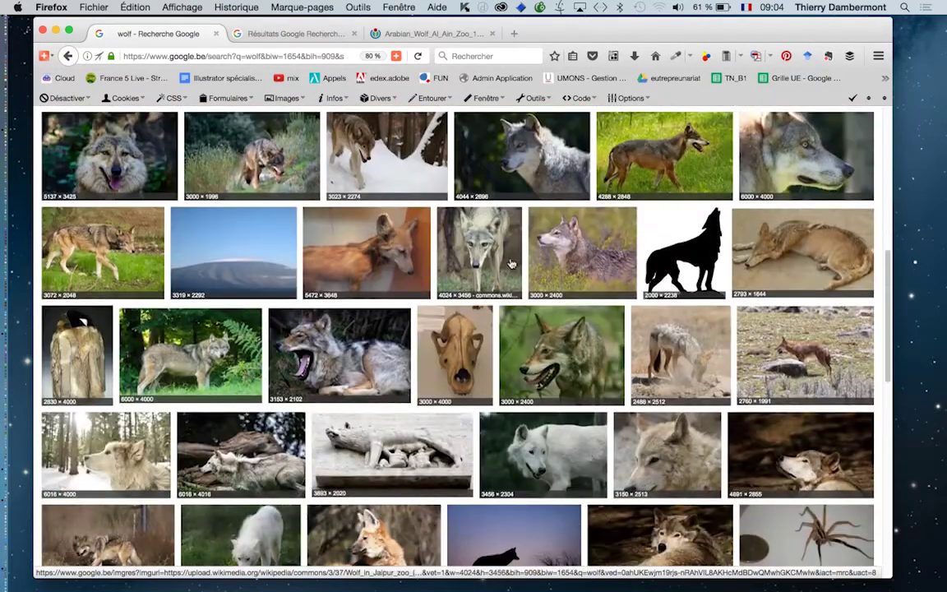
{"action": "scroll", "coordinate": [512, 283], "scroll_direction": "down", "scroll_amount": 2}
{"action": "scroll", "coordinate": [512, 284], "scroll_direction": "down", "scroll_amount": 7}
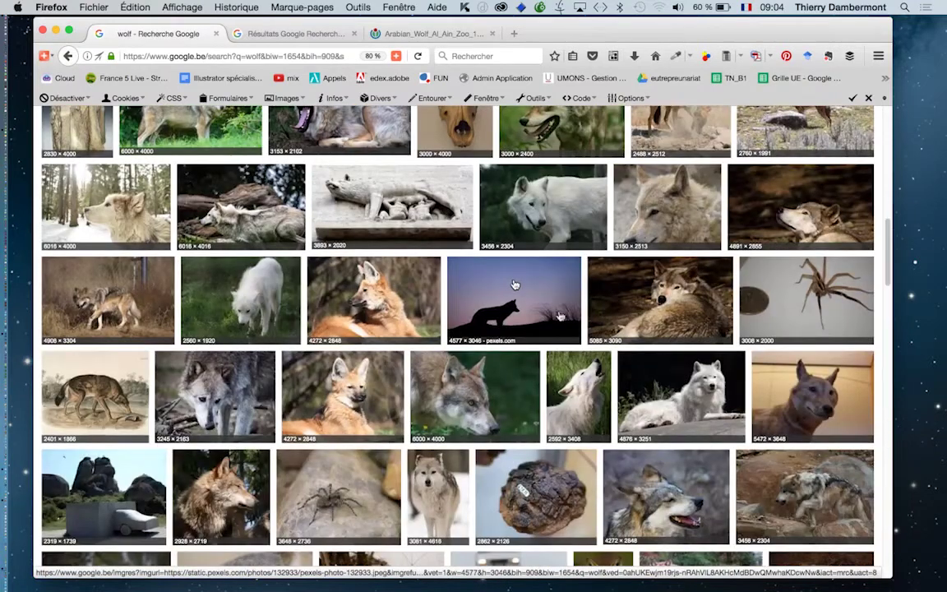
{"action": "scroll", "coordinate": [566, 336], "scroll_direction": "down", "scroll_amount": 1}
{"action": "scroll", "coordinate": [566, 337], "scroll_direction": "down", "scroll_amount": 5}
{"action": "scroll", "coordinate": [566, 336], "scroll_direction": "down", "scroll_amount": 2}
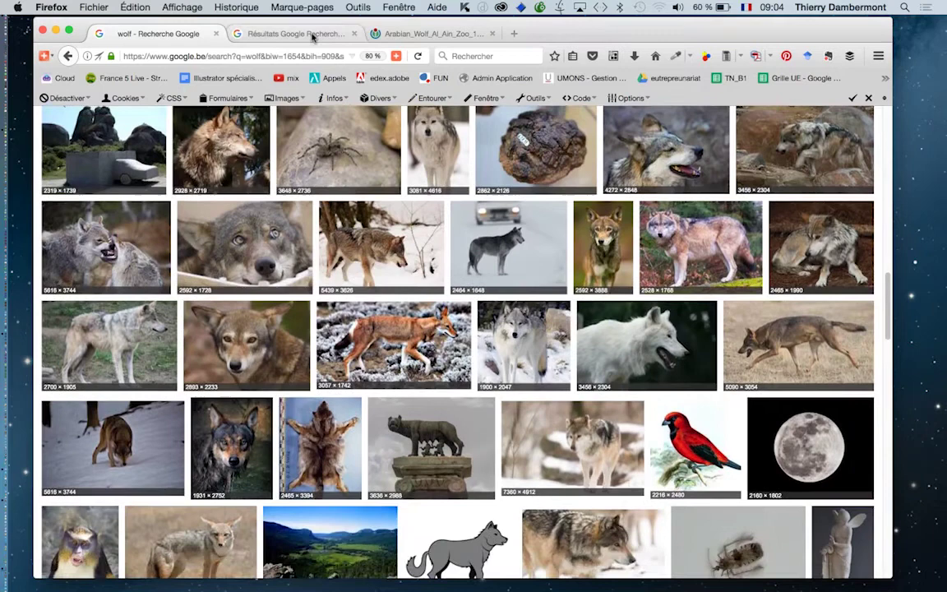
{"action": "left_click", "coordinate": [311, 33]}
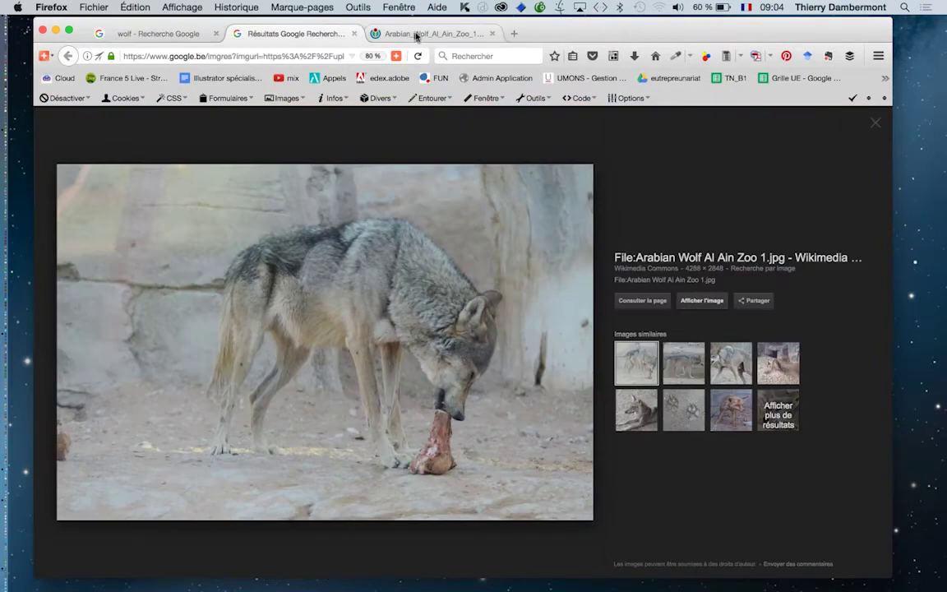
{"action": "left_click", "coordinate": [415, 33]}
{"action": "right_click", "coordinate": [519, 323]}
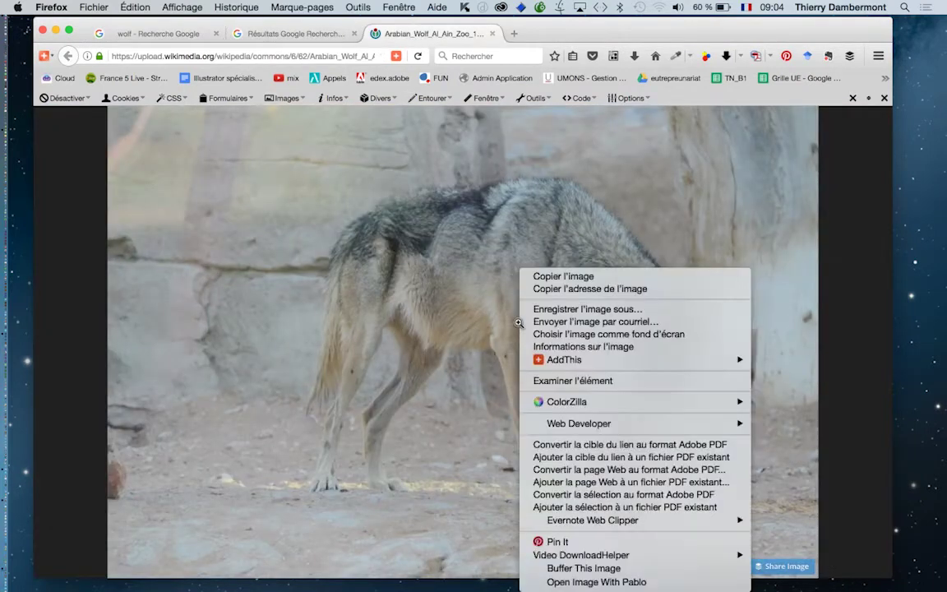
{"action": "left_click", "coordinate": [557, 359]}
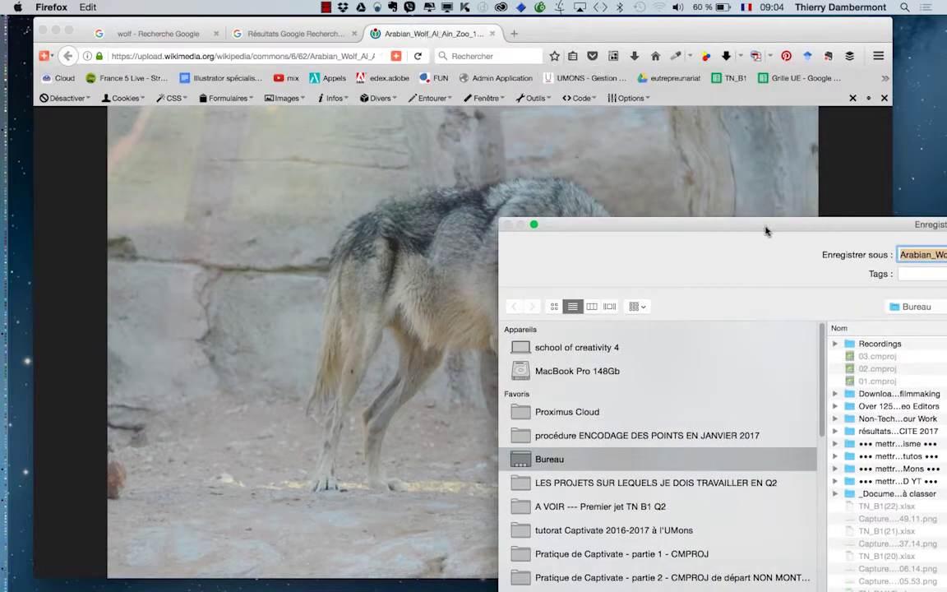
{"action": "mouse_move", "coordinate": [767, 229]}
{"action": "left_mouse_down"}
{"action": "mouse_move", "coordinate": [365, 71]}
{"action": "mouse_move", "coordinate": [202, 27]}
{"action": "left_mouse_up"}
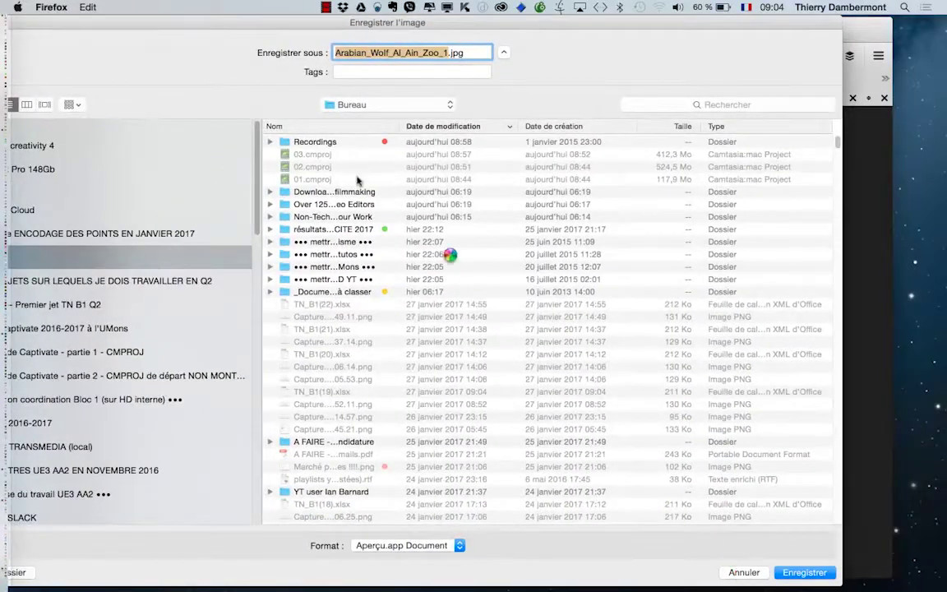
{"action": "mouse_move", "coordinate": [228, 25]}
{"action": "left_mouse_down"}
{"action": "mouse_move", "coordinate": [733, 171]}
{"action": "mouse_move", "coordinate": [783, 205]}
{"action": "left_mouse_up"}
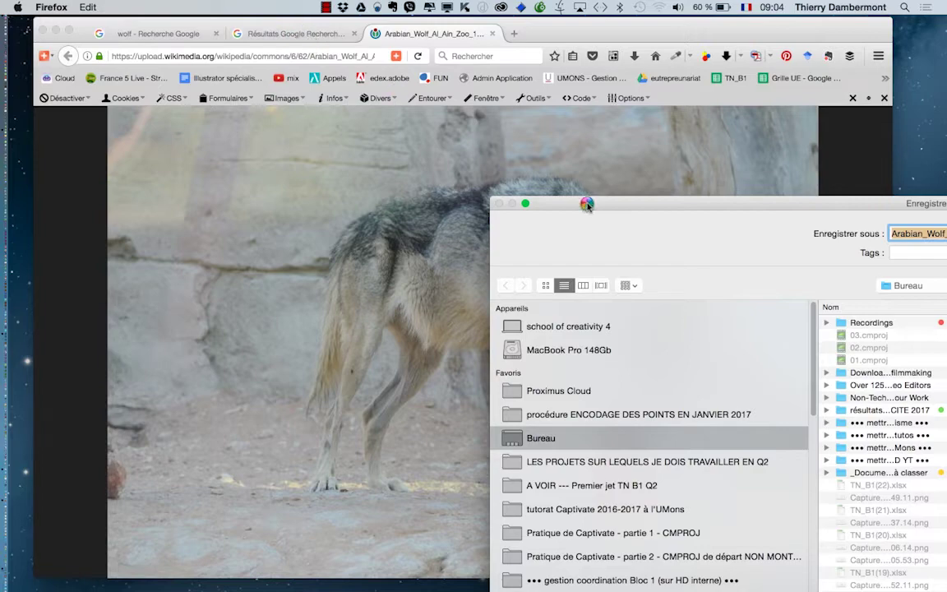
{"action": "mouse_move", "coordinate": [585, 205]}
{"action": "left_mouse_down"}
{"action": "mouse_move", "coordinate": [608, 218]}
{"action": "mouse_move", "coordinate": [187, 26]}
{"action": "left_mouse_up"}
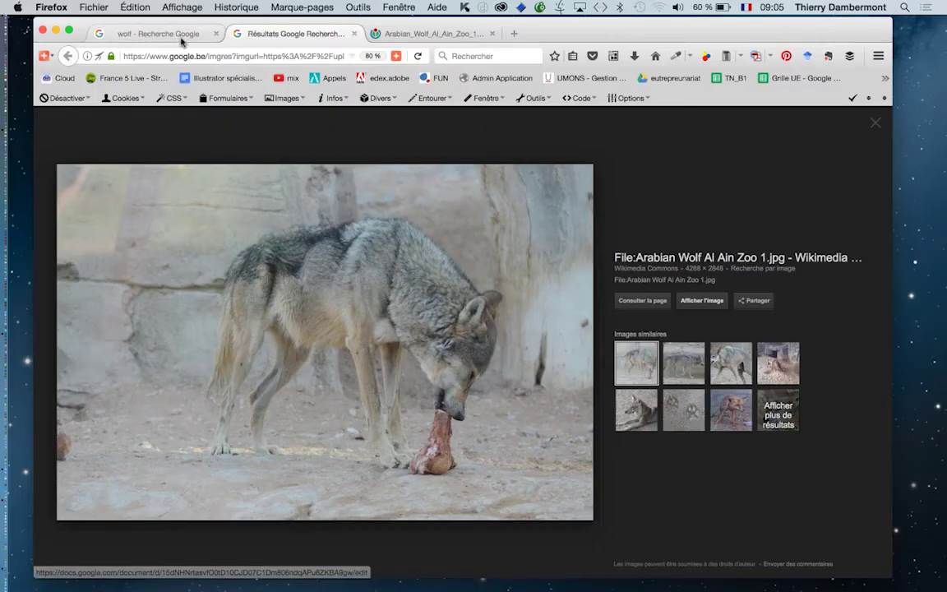
- Switch to the 'wolf - Recherche Google' tab and scroll back to the top of the results
{"action": "left_click", "coordinate": [166, 37]}
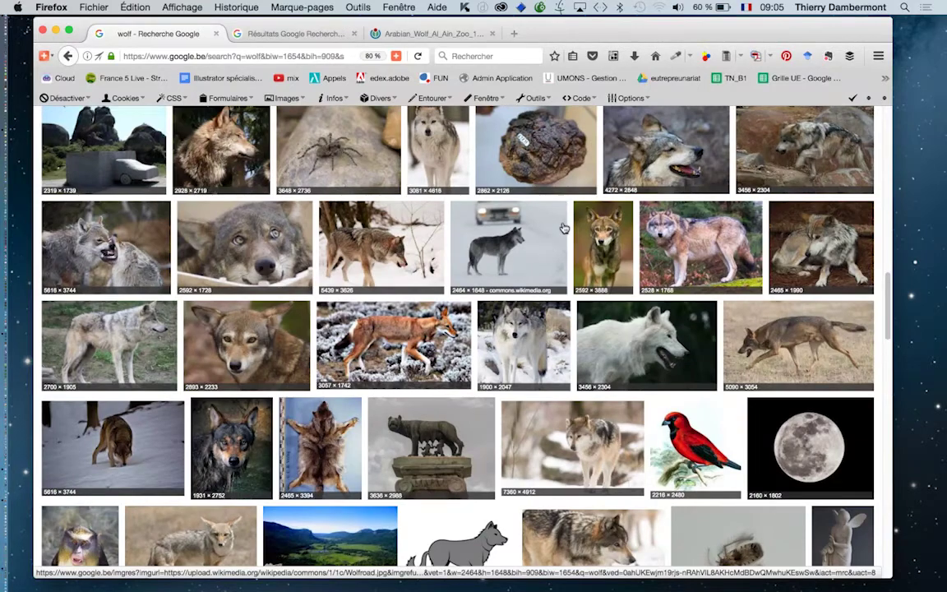
{"action": "scroll", "coordinate": [562, 227], "scroll_direction": "up", "scroll_amount": 5}
{"action": "scroll", "coordinate": [562, 229], "scroll_direction": "up", "scroll_amount": 3}
{"action": "scroll", "coordinate": [562, 228], "scroll_direction": "up", "scroll_amount": 3}
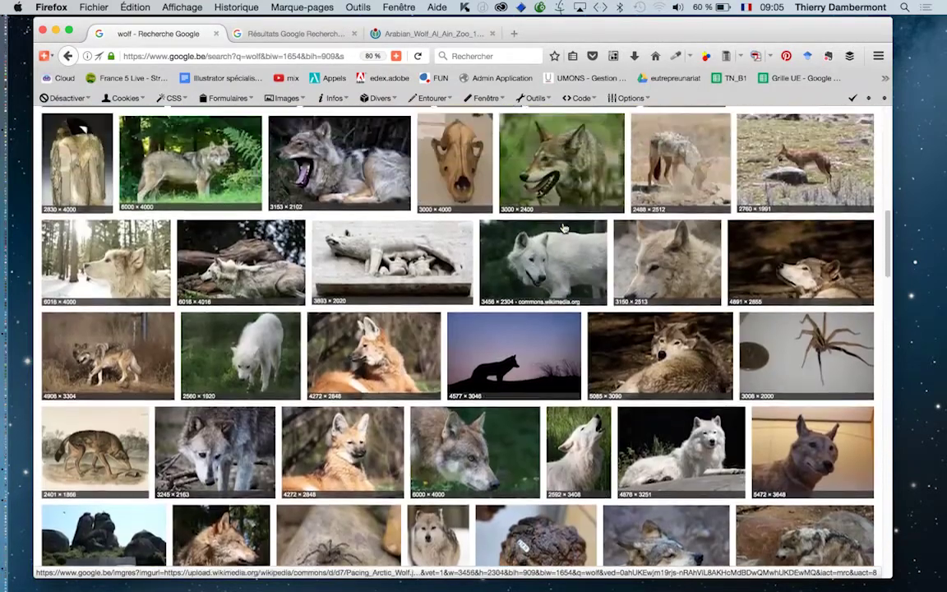
{"action": "scroll", "coordinate": [564, 228], "scroll_direction": "up", "scroll_amount": 3}
{"action": "scroll", "coordinate": [565, 228], "scroll_direction": "up", "scroll_amount": 3}
{"action": "scroll", "coordinate": [564, 228], "scroll_direction": "up", "scroll_amount": 3}
{"action": "scroll", "coordinate": [564, 228], "scroll_direction": "up", "scroll_amount": 3}
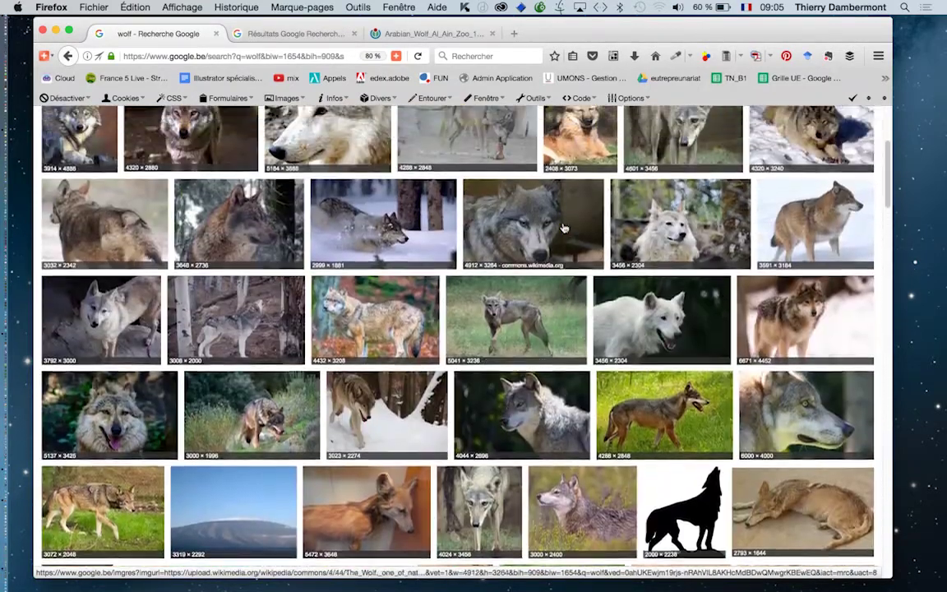
{"action": "scroll", "coordinate": [564, 228], "scroll_direction": "up", "scroll_amount": 3}
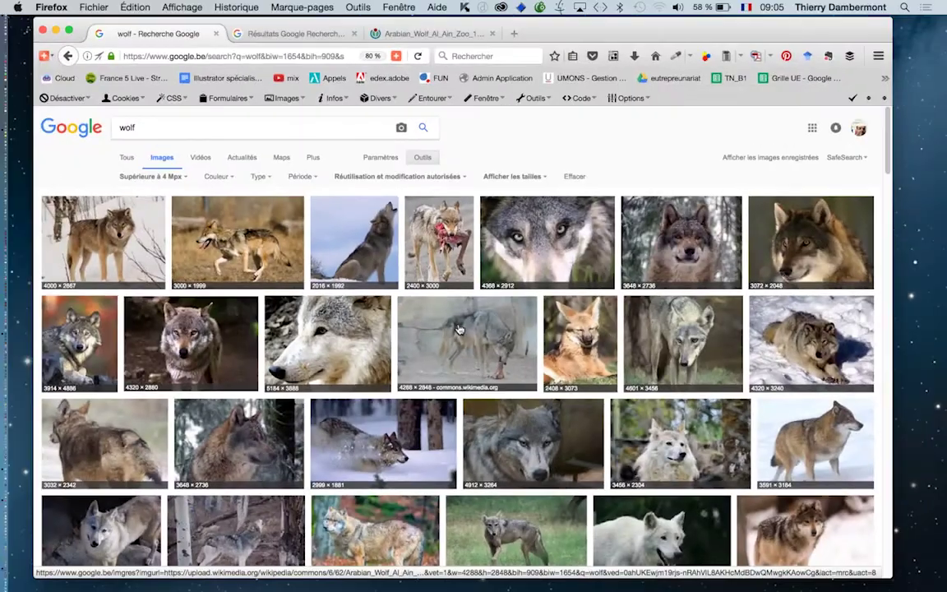
- Go from the Arabian wolf preview to the full-size Wikimedia JPEG tab
{"action": "left_click", "coordinate": [298, 33]}
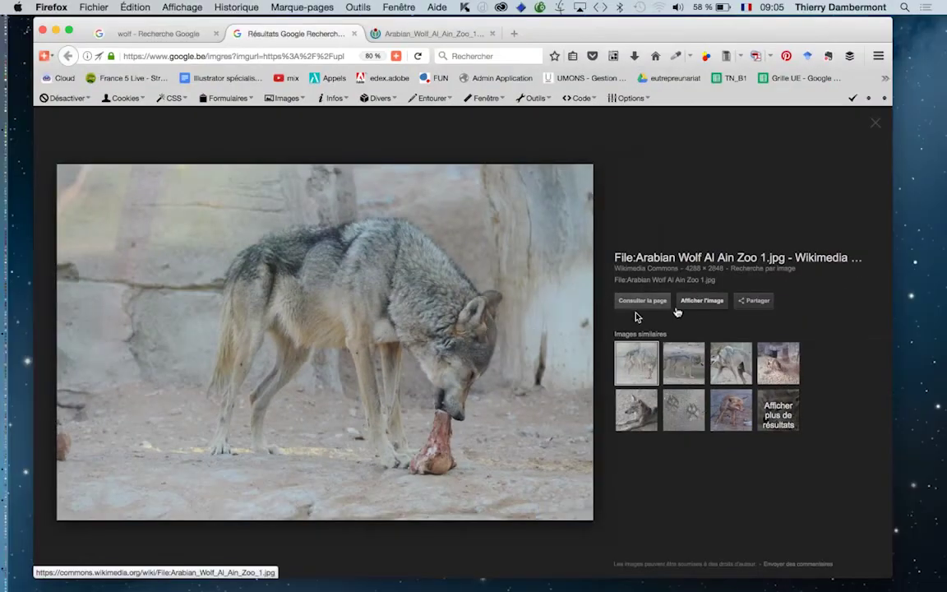
{"action": "left_click", "coordinate": [715, 305]}
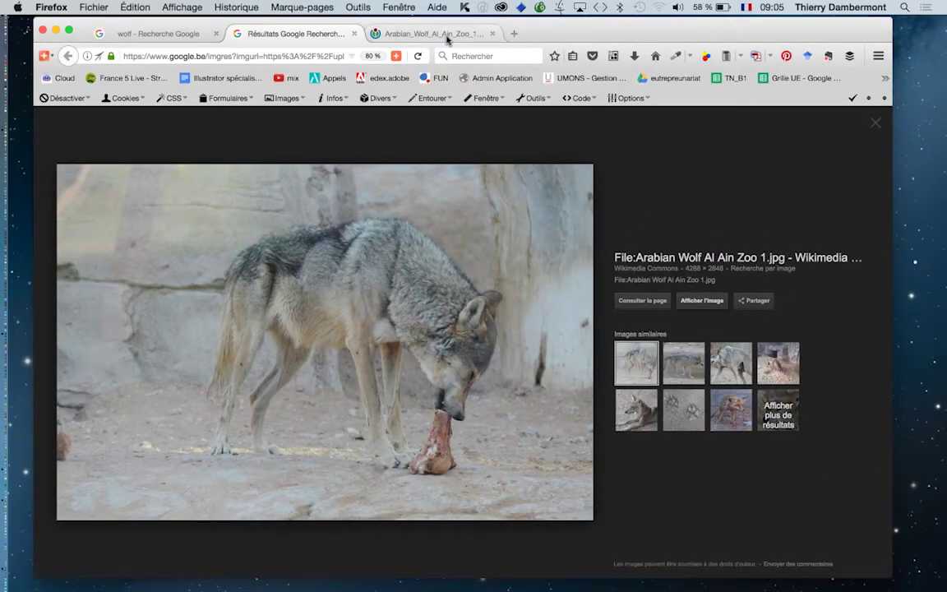
{"action": "left_click", "coordinate": [448, 37]}
- Toggle the wolf photo between fit-to-window and full size, ending zoomed on its back fur
{"action": "left_click", "coordinate": [617, 292]}
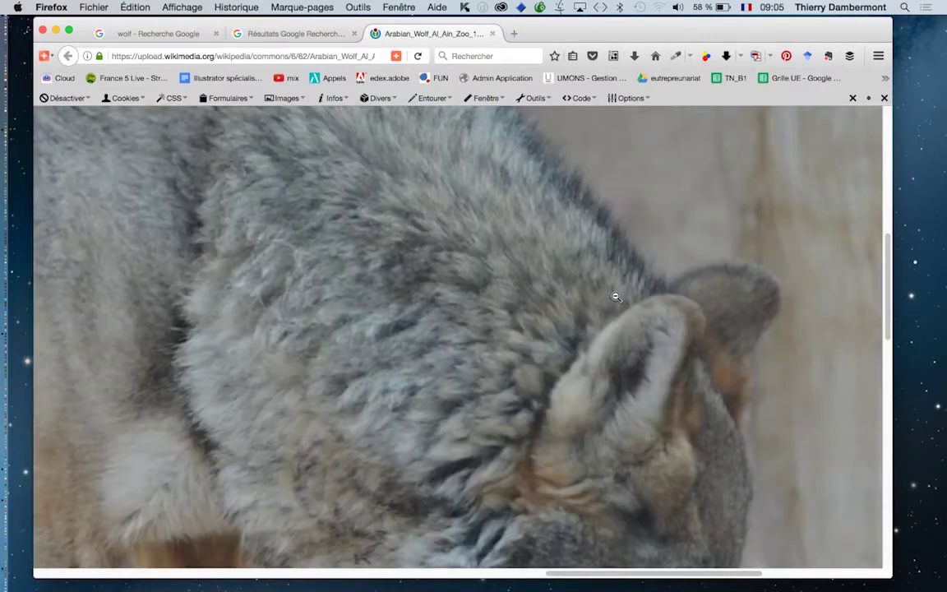
{"action": "left_click", "coordinate": [616, 297]}
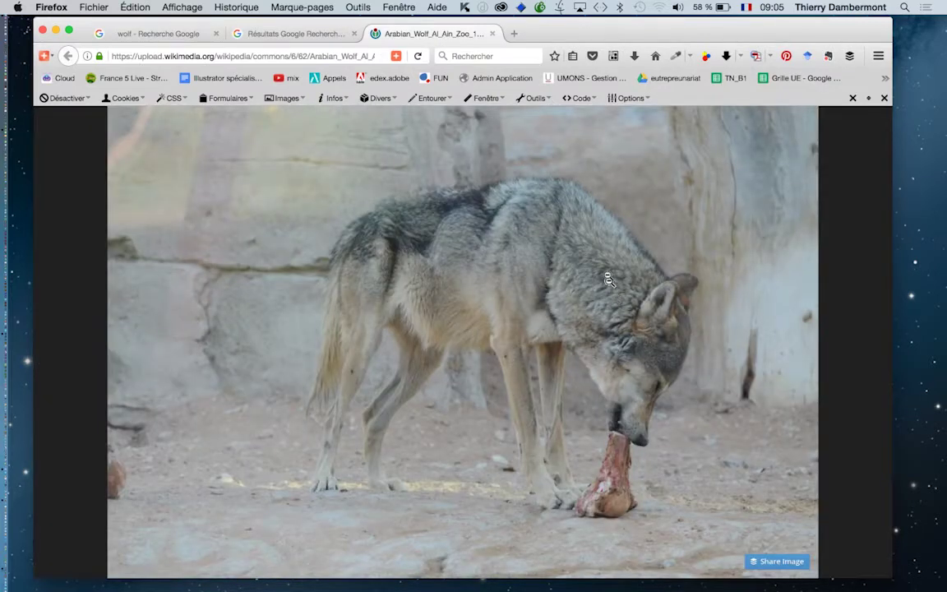
{"action": "left_click", "coordinate": [609, 280]}
{"action": "left_click", "coordinate": [658, 314]}
{"action": "left_click", "coordinate": [561, 430]}
{"action": "left_click", "coordinate": [576, 297]}
{"action": "left_click", "coordinate": [507, 177]}
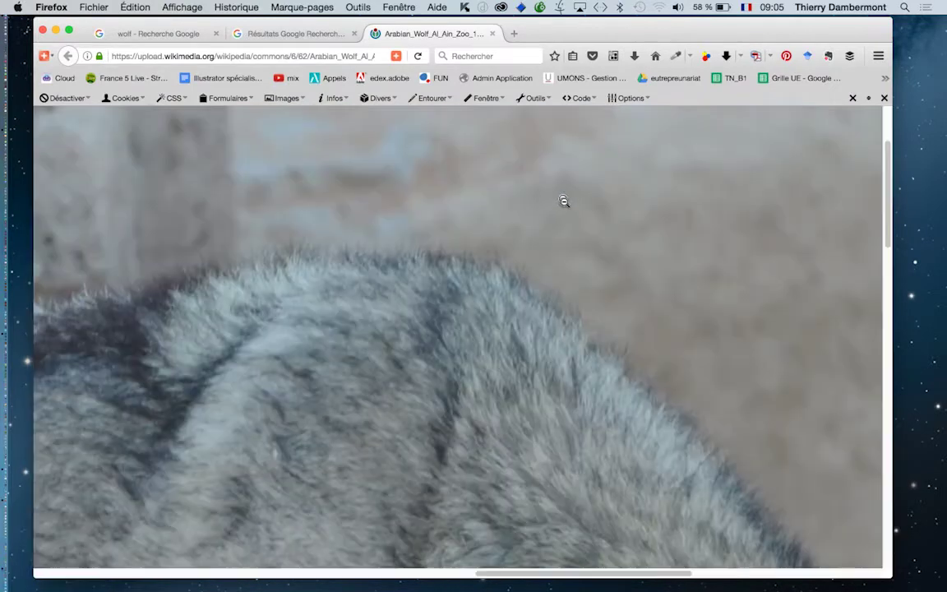
- Save the wolf image via 'Enregistrer l'image sous…' into a new 'premier jour PS' folder, then minimize Firefox
{"action": "left_click", "coordinate": [559, 253]}
{"action": "right_click", "coordinate": [430, 276]}
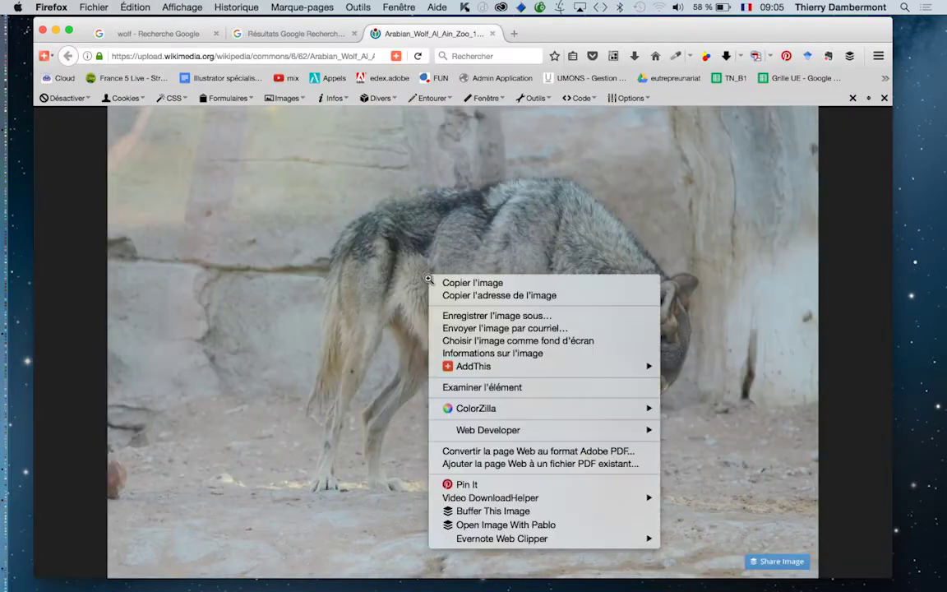
{"action": "left_click", "coordinate": [484, 317]}
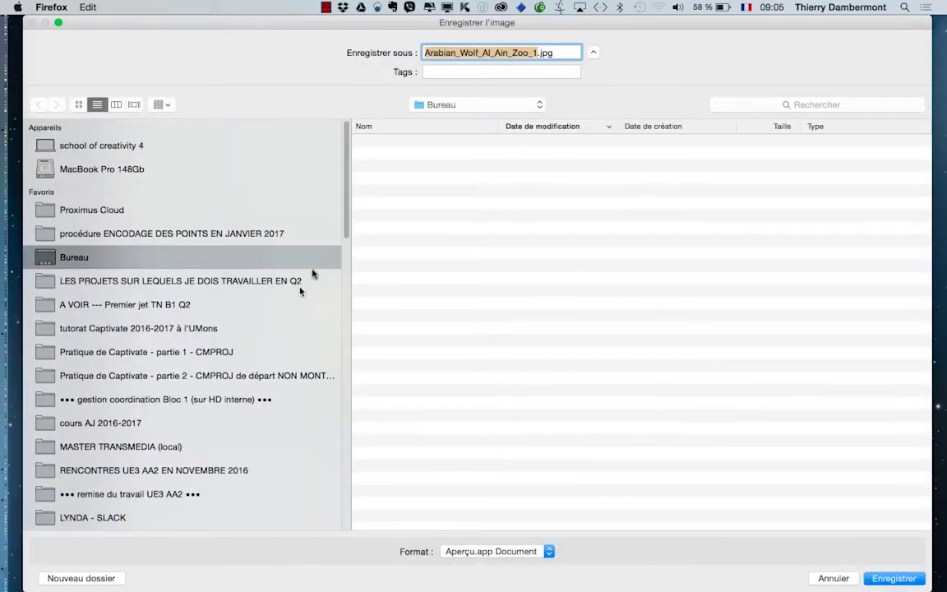
{"action": "left_click", "coordinate": [111, 579]}
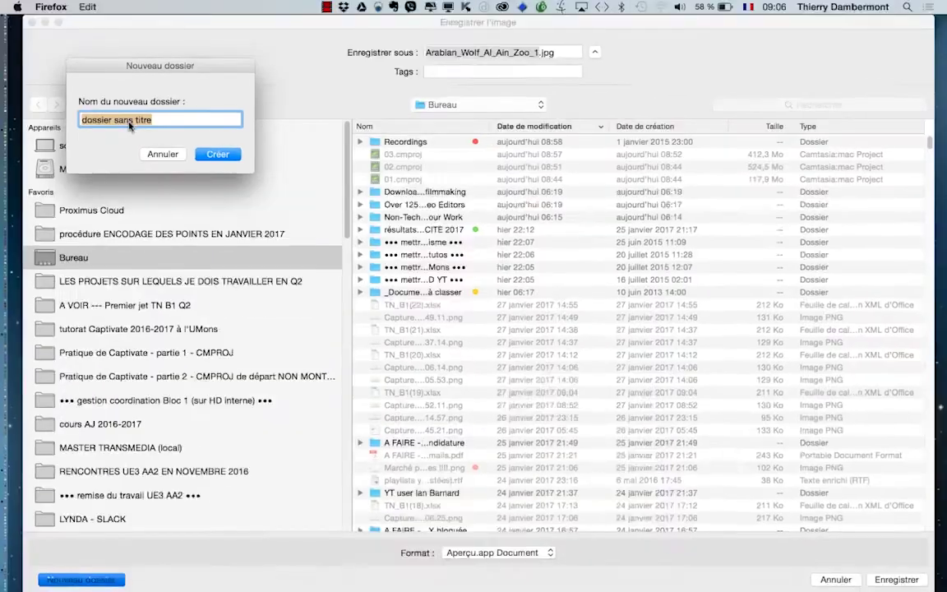
{"action": "type", "text": "premier jour PS"}
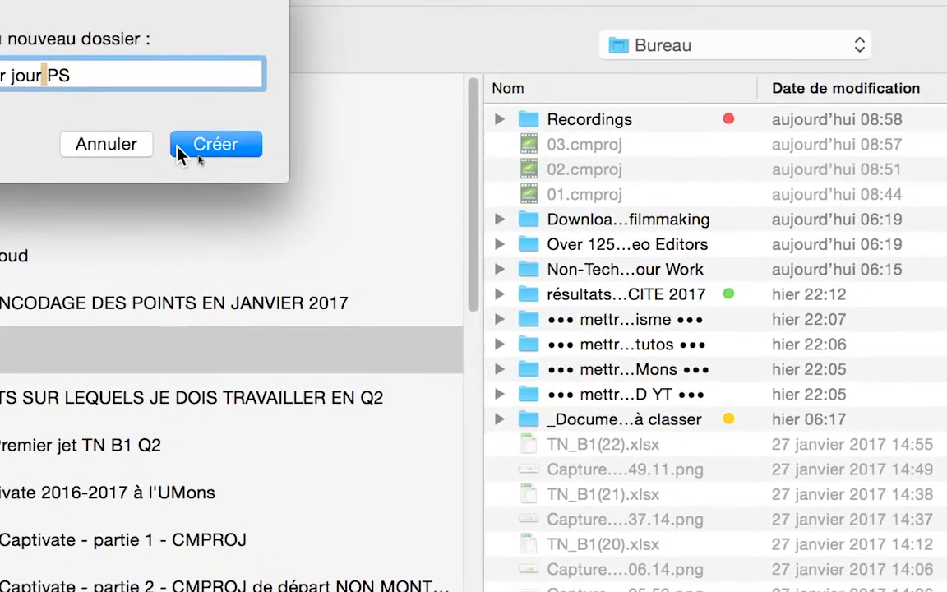
{"action": "left_click", "coordinate": [181, 148]}
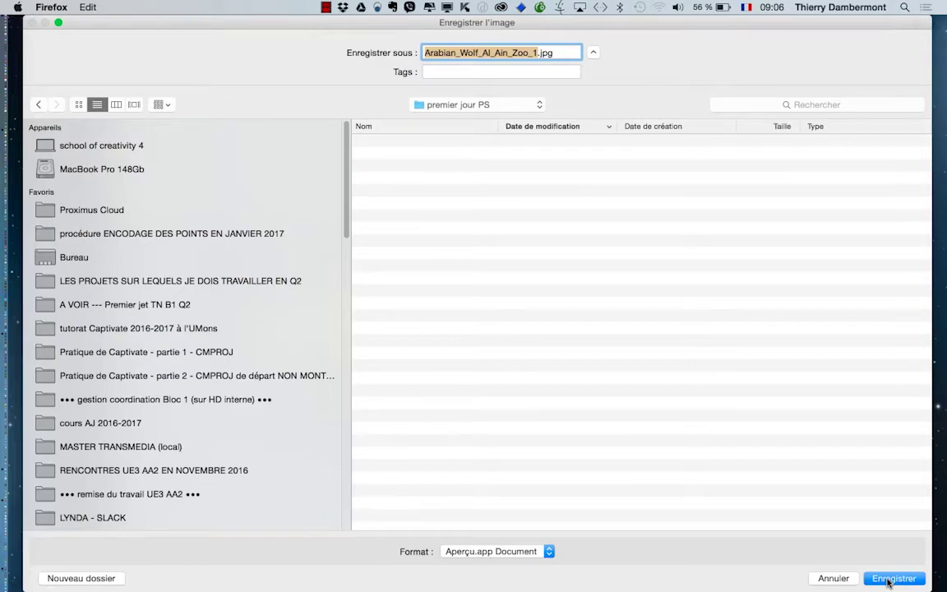
{"action": "left_click", "coordinate": [893, 579]}
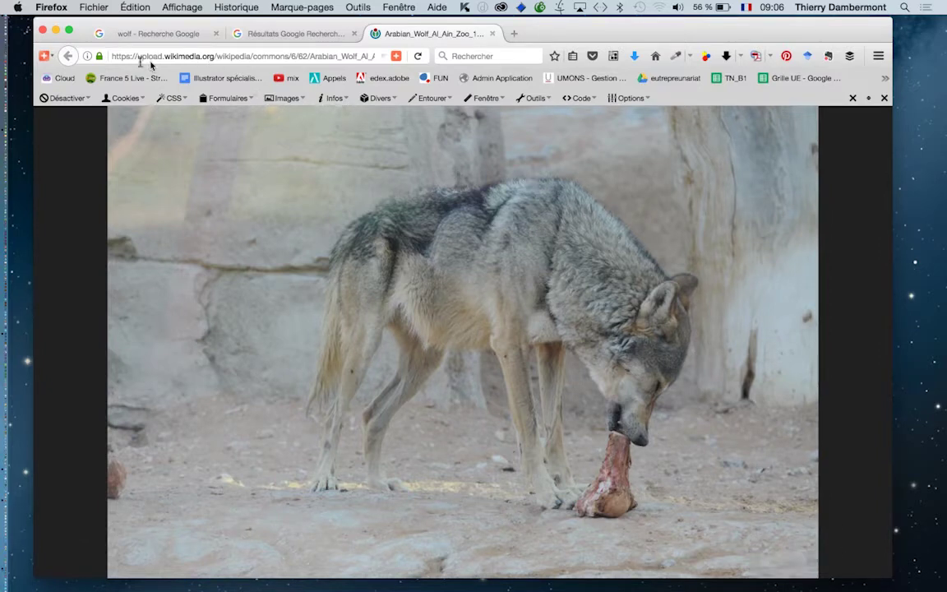
{"action": "left_click", "coordinate": [54, 31]}
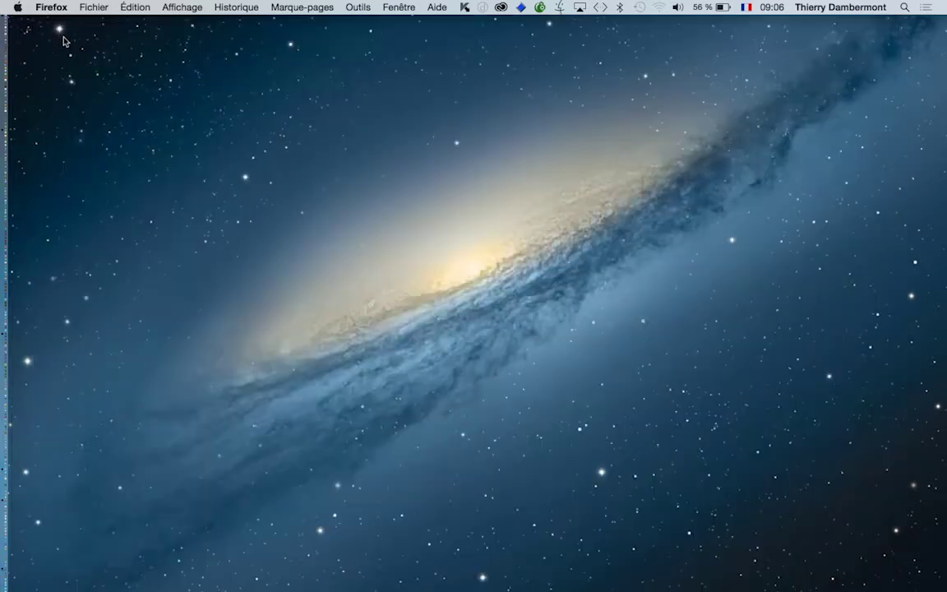
- Open a new, enlarged Finder window
{"action": "key", "text": "super+Tab"}
{"action": "key", "text": "super+Tab"}
{"action": "key", "text": "super+Tab"}
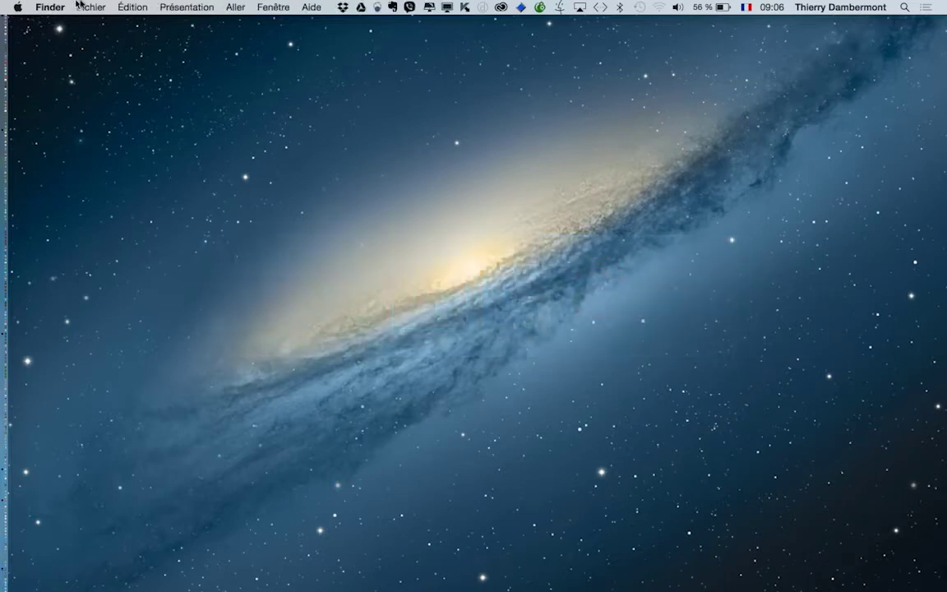
{"action": "left_click", "coordinate": [79, 6]}
{"action": "left_click", "coordinate": [96, 23]}
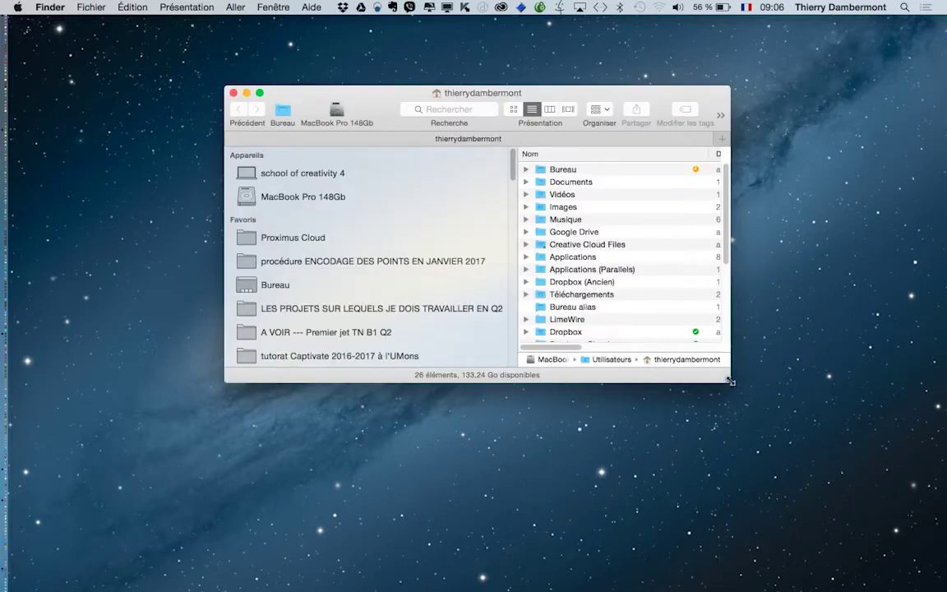
{"action": "left_click_drag", "start_coordinate": [730, 381], "coordinate": [782, 516]}
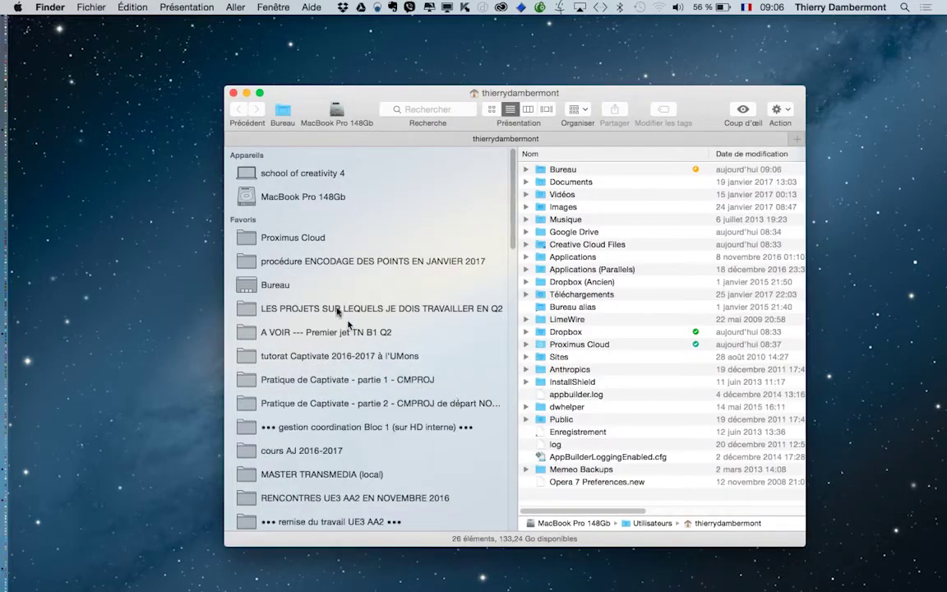
- From Bureau, drag the premier jour PS folder into the sidebar Favoris
{"action": "left_click", "coordinate": [318, 287]}
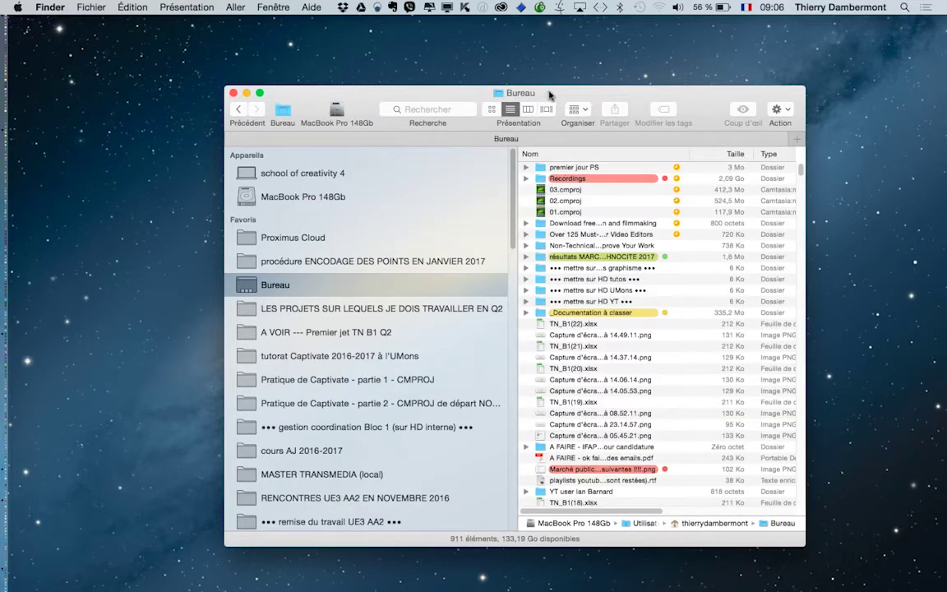
{"action": "left_click_drag", "start_coordinate": [546, 95], "coordinate": [460, 51]}
{"action": "key", "text": "Down"}
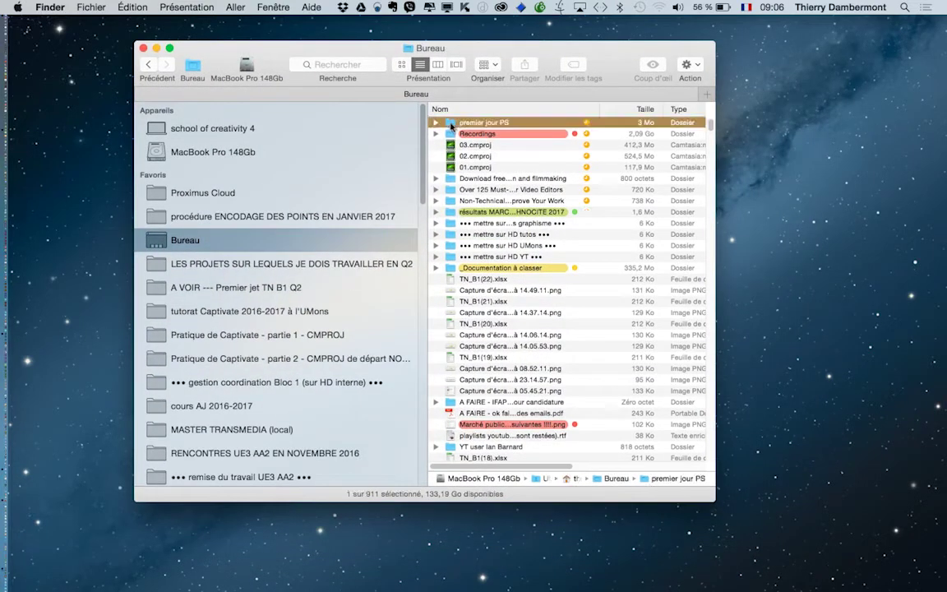
{"action": "key", "text": "shift+Down"}
{"action": "key", "text": "shift+Down"}
{"action": "key", "text": "shift+Down"}
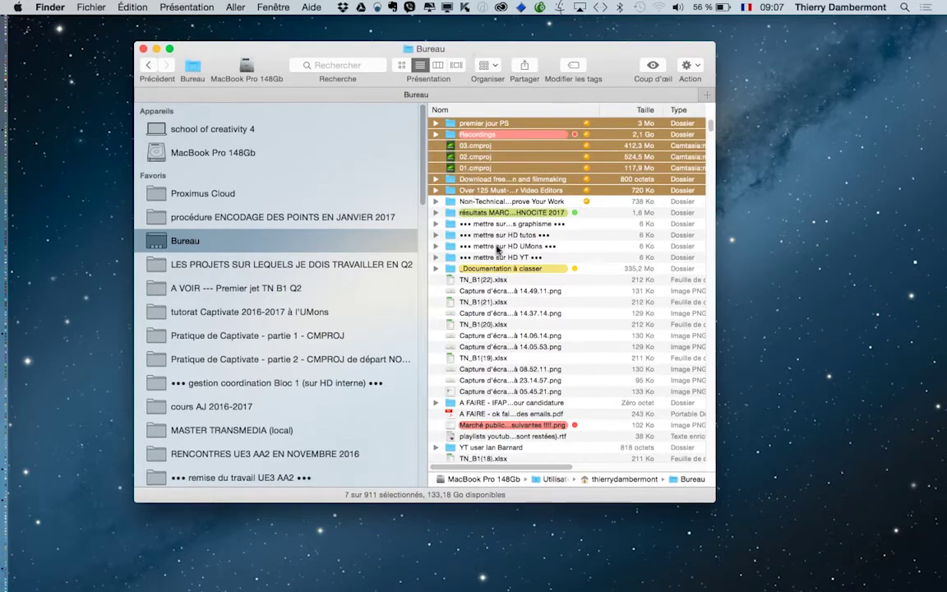
{"action": "left_click_drag", "start_coordinate": [481, 123], "coordinate": [238, 215]}
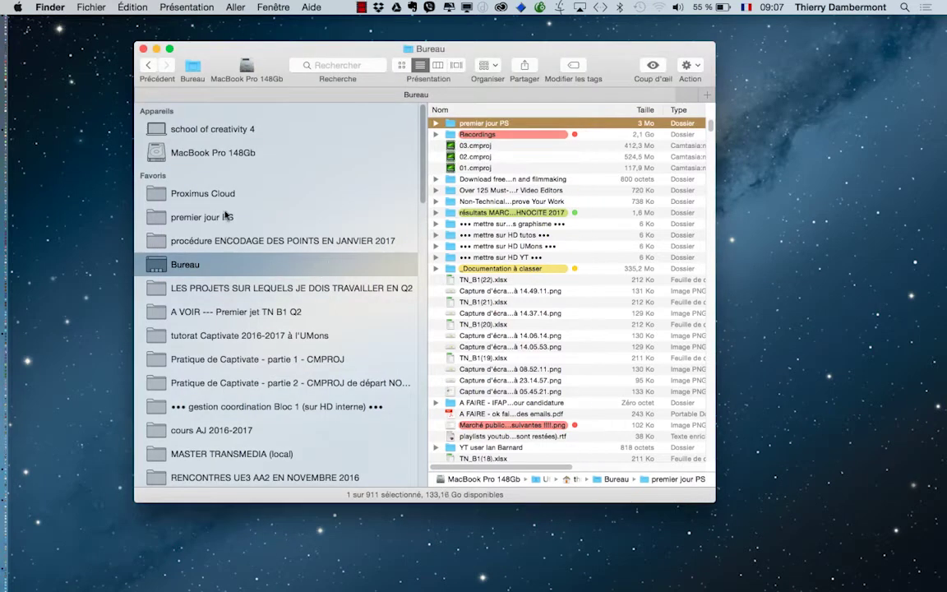
- Show the premier jour PS folder in List view with widened columns, then switch to Photoshop
{"action": "left_click", "coordinate": [197, 217]}
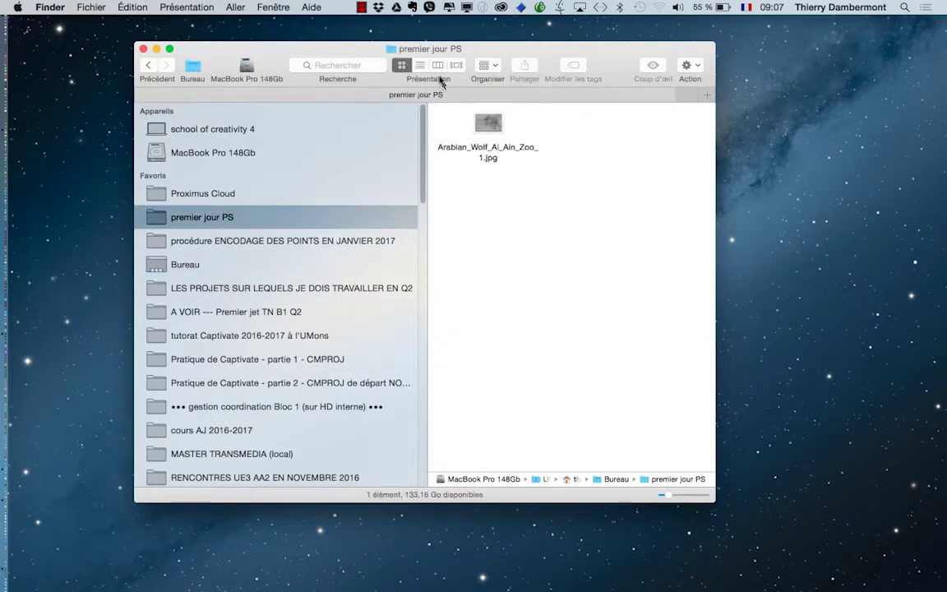
{"action": "left_click", "coordinate": [421, 65]}
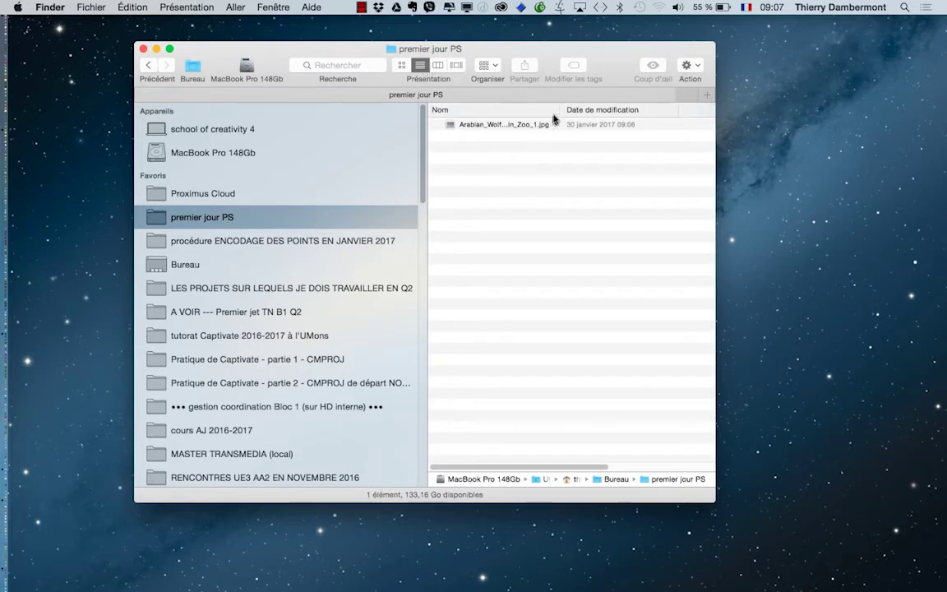
{"action": "left_click_drag", "start_coordinate": [711, 497], "coordinate": [905, 490]}
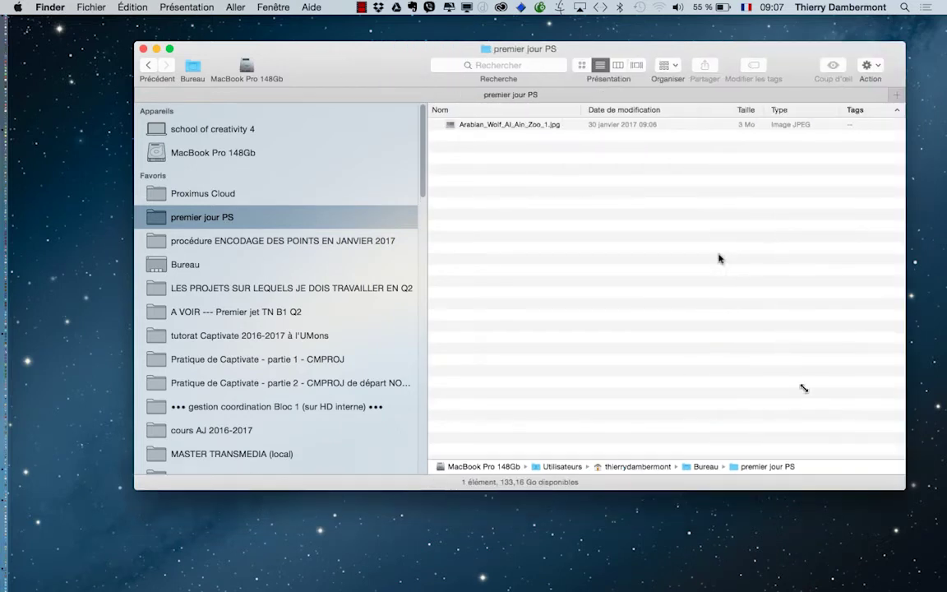
{"action": "left_click_drag", "start_coordinate": [584, 110], "coordinate": [649, 110]}
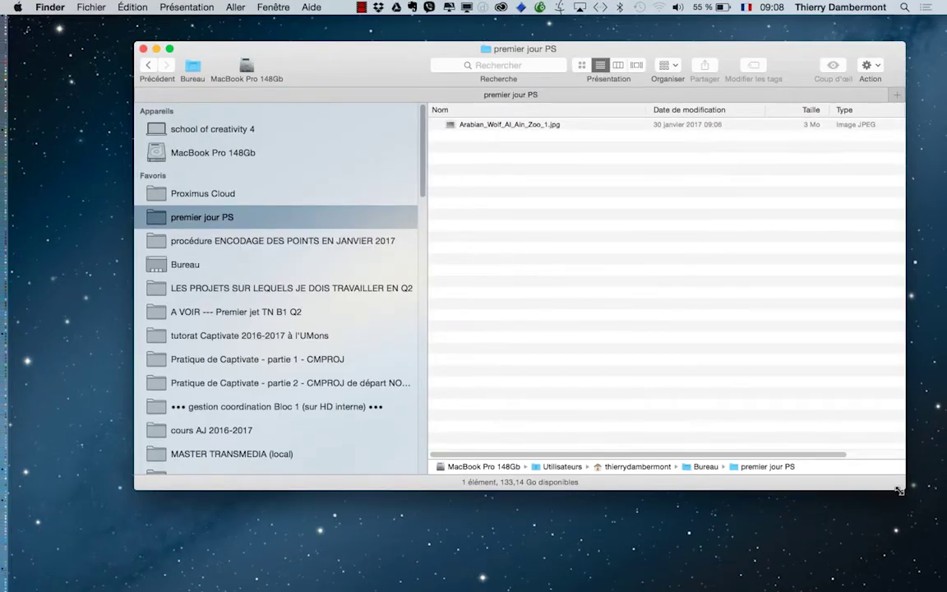
{"action": "left_click_drag", "start_coordinate": [904, 488], "coordinate": [775, 360]}
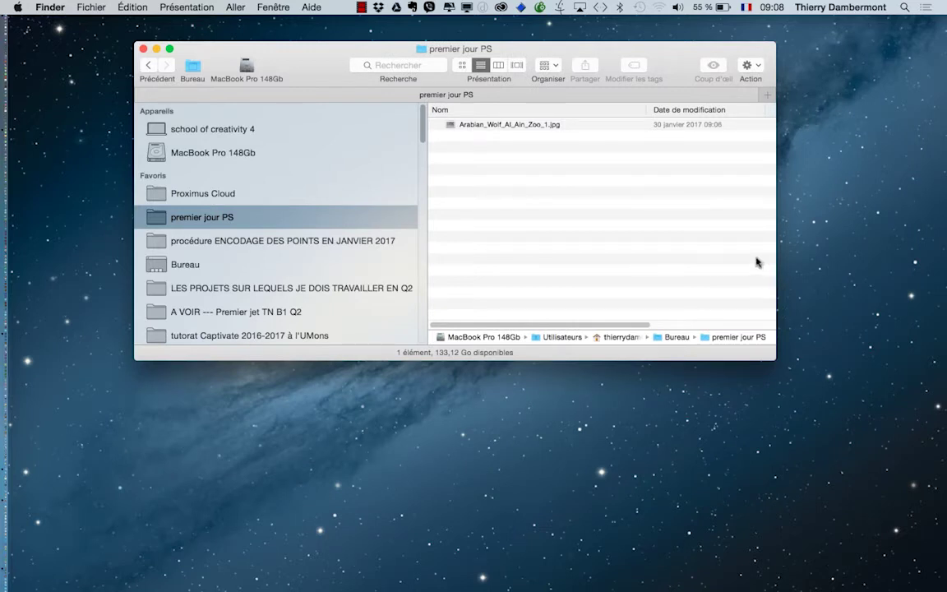
{"action": "key", "text": "super+Tab"}
{"action": "key", "text": "super+Tab"}
{"action": "key", "text": "super+Tab"}
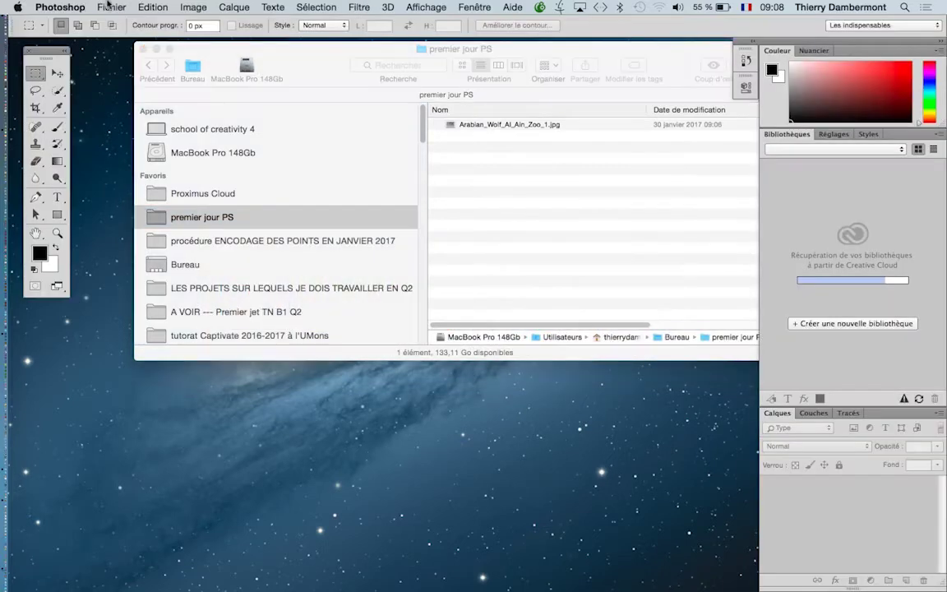
- Open Arabian_Wolf_Al_Ain_Zoo_1.jpg from the premier jour PS folder via Fichier > Ouvrir
{"action": "left_click", "coordinate": [112, 6]}
{"action": "left_click", "coordinate": [116, 34]}
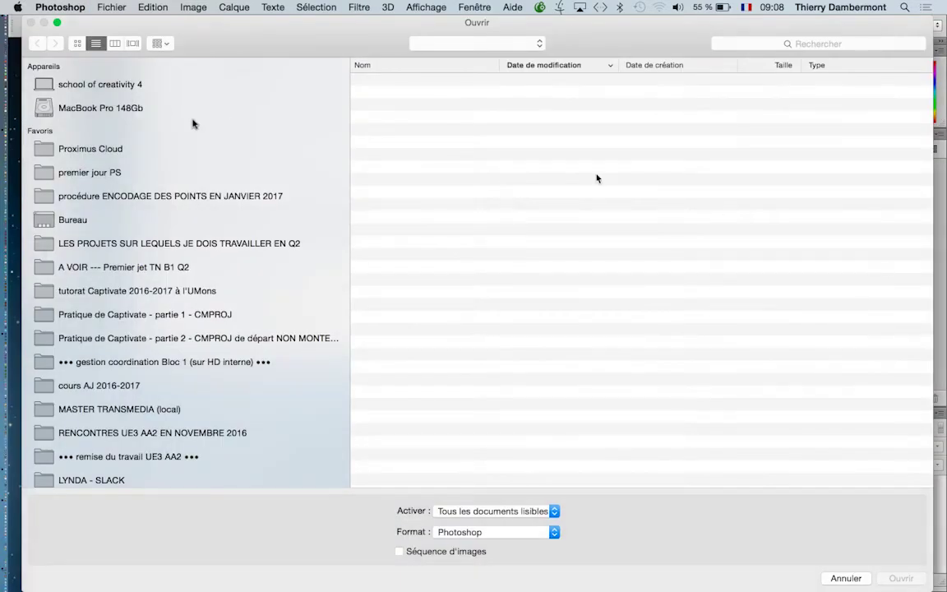
{"action": "left_click", "coordinate": [131, 172]}
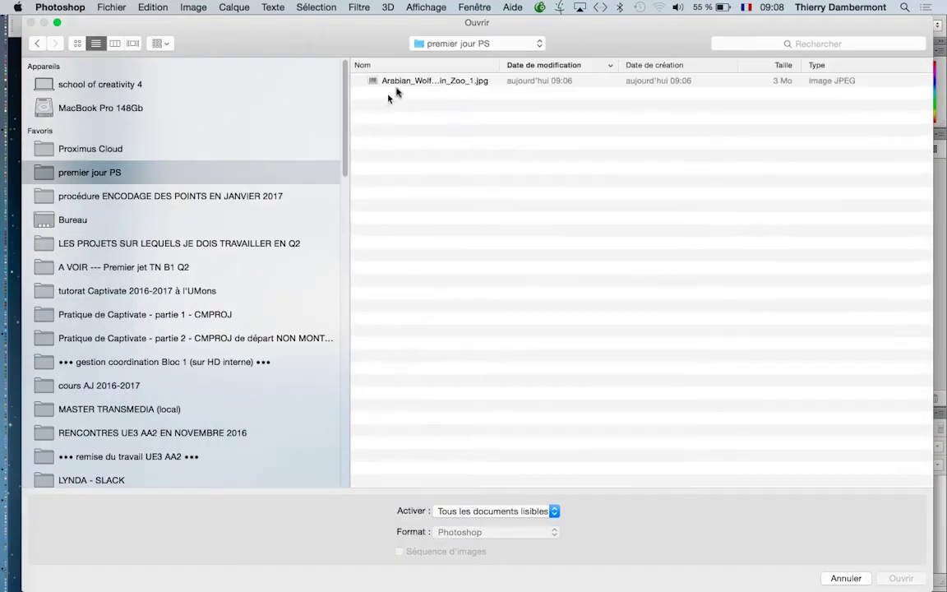
{"action": "left_click", "coordinate": [401, 82]}
{"action": "left_click", "coordinate": [905, 578]}
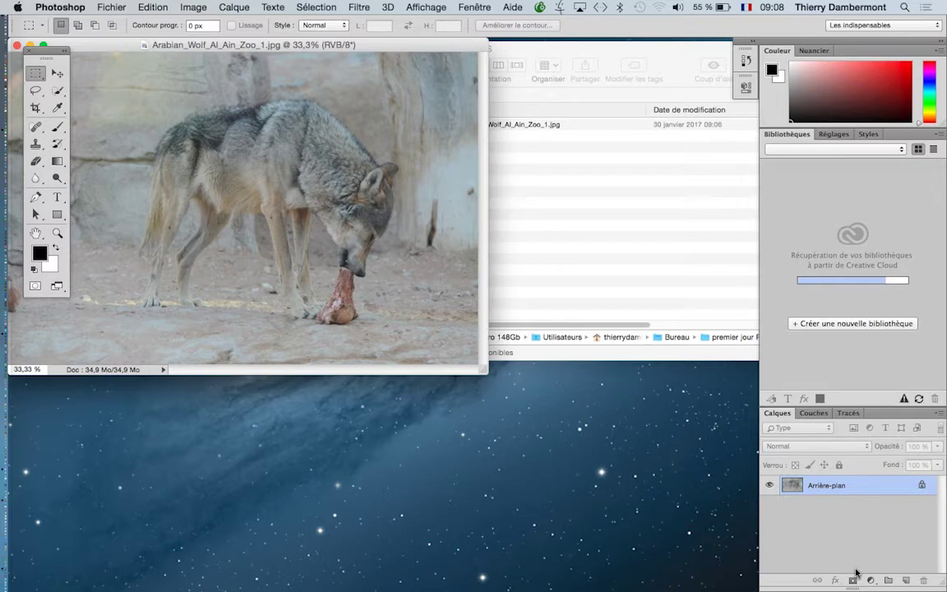
- Hide the Finder window, leaving the wolf photo open in Photoshop
{"action": "left_click", "coordinate": [617, 247]}
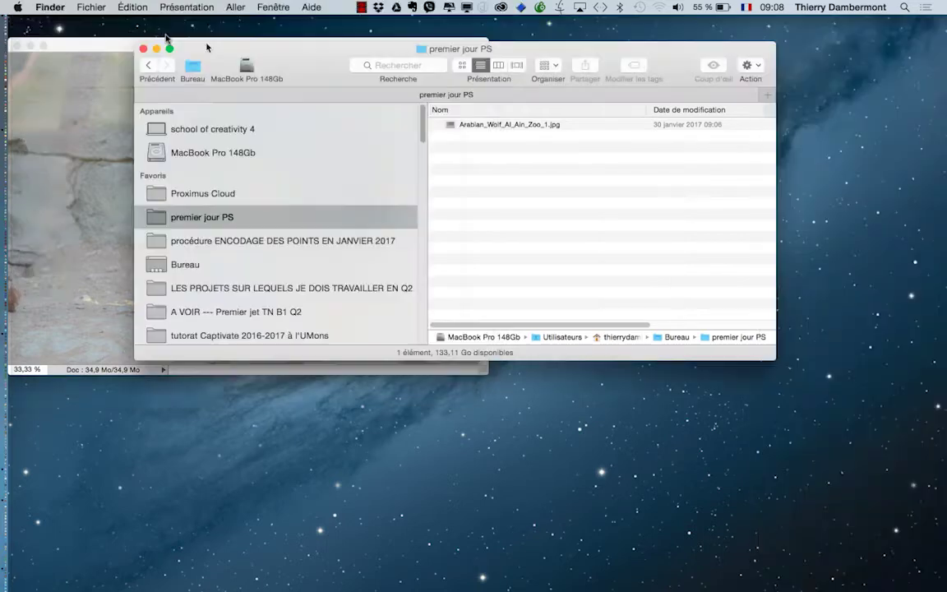
{"action": "left_click", "coordinate": [115, 48]}
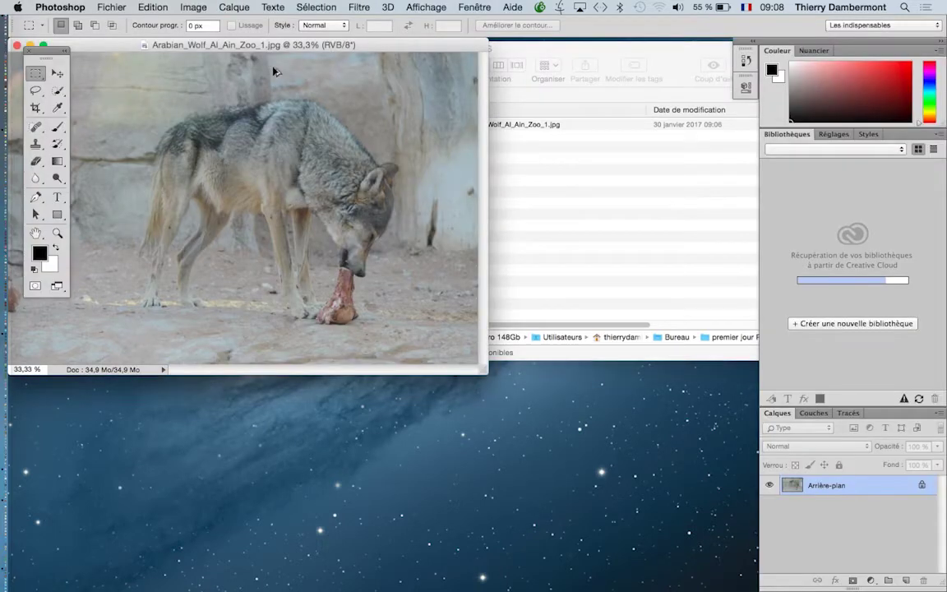
{"action": "key", "text": "super+alt+h"}
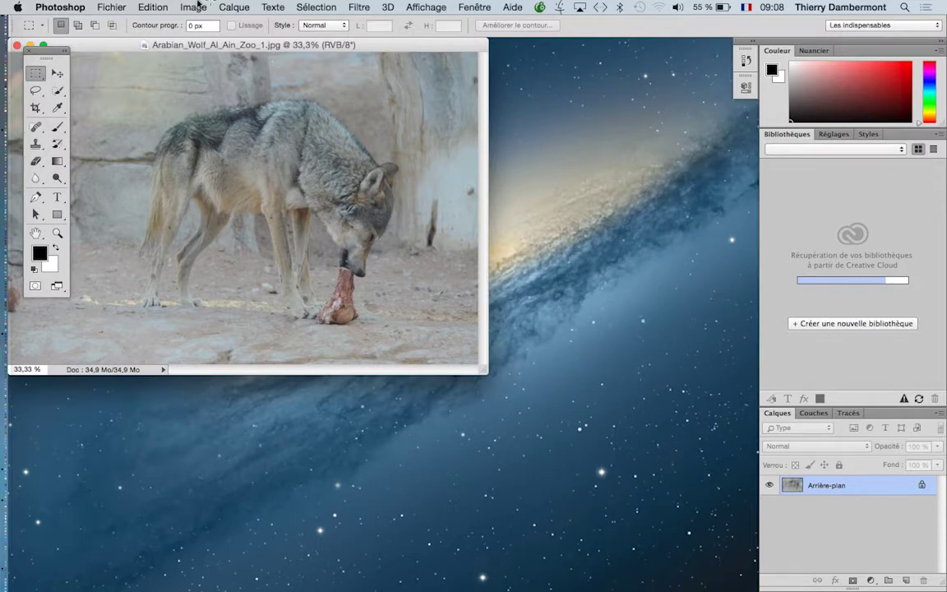
- Centre the wolf photo window and switch to full screen mode with menu bar
{"action": "mouse_move", "coordinate": [243, 46]}
{"action": "left_mouse_down"}
{"action": "mouse_move", "coordinate": [499, 173]}
{"action": "mouse_move", "coordinate": [370, 73]}
{"action": "mouse_move", "coordinate": [372, 91]}
{"action": "left_mouse_up"}
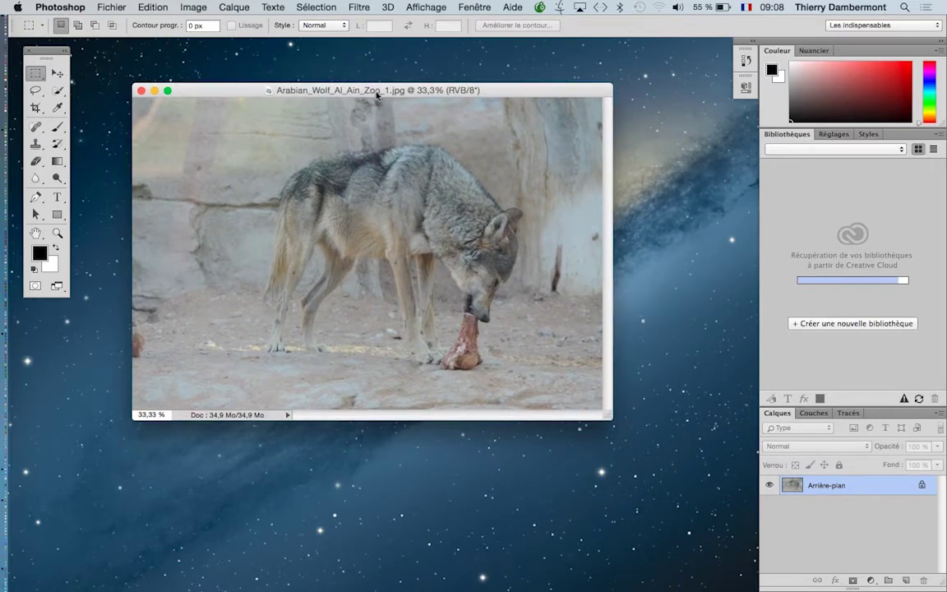
{"action": "key", "text": "f"}
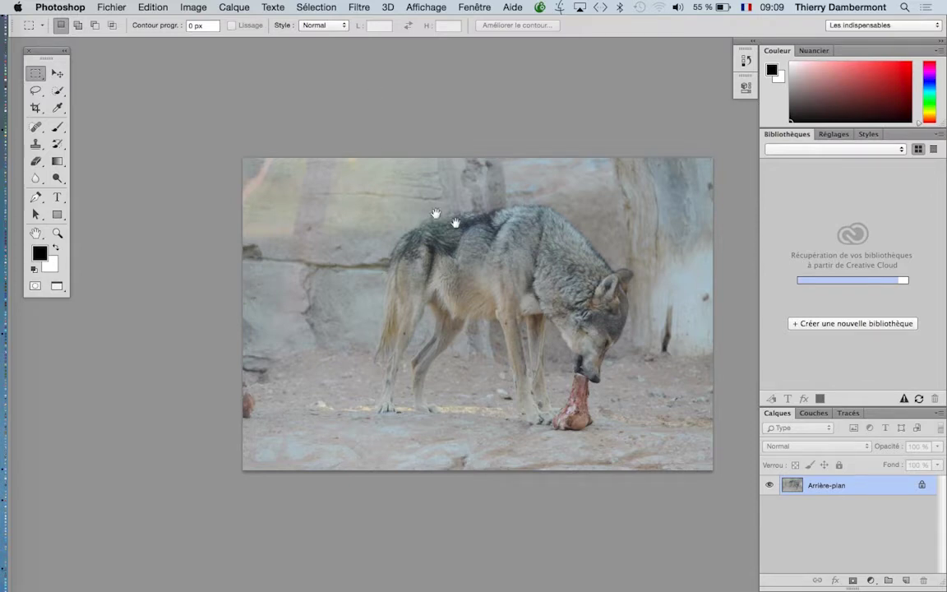
- Pan the wolf photo around the grey canvas, leaving it slightly up and left
{"action": "mouse_move", "coordinate": [444, 240]}
{"action": "left_mouse_down"}
{"action": "mouse_move", "coordinate": [317, 191]}
{"action": "mouse_move", "coordinate": [360, 255]}
{"action": "mouse_move", "coordinate": [387, 121]}
{"action": "mouse_move", "coordinate": [507, 127]}
{"action": "mouse_move", "coordinate": [548, 219]}
{"action": "mouse_move", "coordinate": [445, 258]}
{"action": "mouse_move", "coordinate": [422, 163]}
{"action": "mouse_move", "coordinate": [430, 152]}
{"action": "left_mouse_up"}
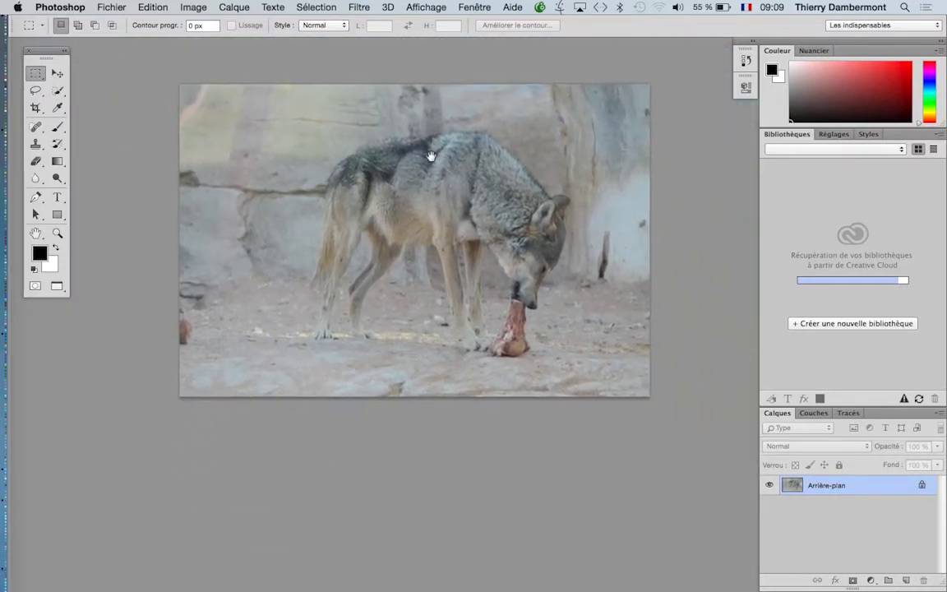
{"action": "left_click_drag", "start_coordinate": [408, 236], "coordinate": [407, 281]}
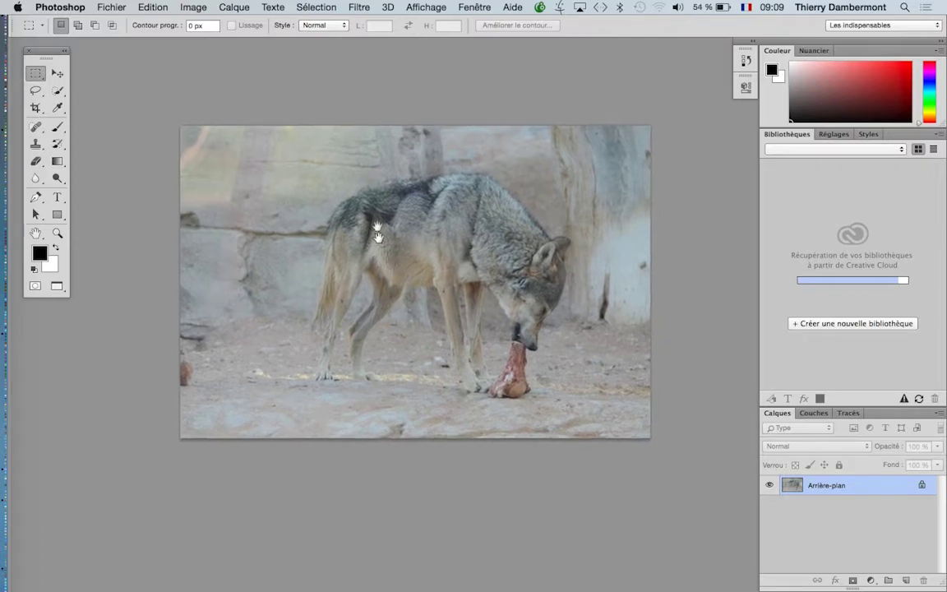
{"action": "mouse_move", "coordinate": [377, 254]}
{"action": "left_mouse_down"}
{"action": "mouse_move", "coordinate": [469, 163]}
{"action": "mouse_move", "coordinate": [514, 262]}
{"action": "mouse_move", "coordinate": [423, 317]}
{"action": "mouse_move", "coordinate": [360, 312]}
{"action": "mouse_move", "coordinate": [342, 275]}
{"action": "mouse_move", "coordinate": [347, 241]}
{"action": "mouse_move", "coordinate": [412, 248]}
{"action": "mouse_move", "coordinate": [441, 295]}
{"action": "mouse_move", "coordinate": [413, 309]}
{"action": "left_mouse_up"}
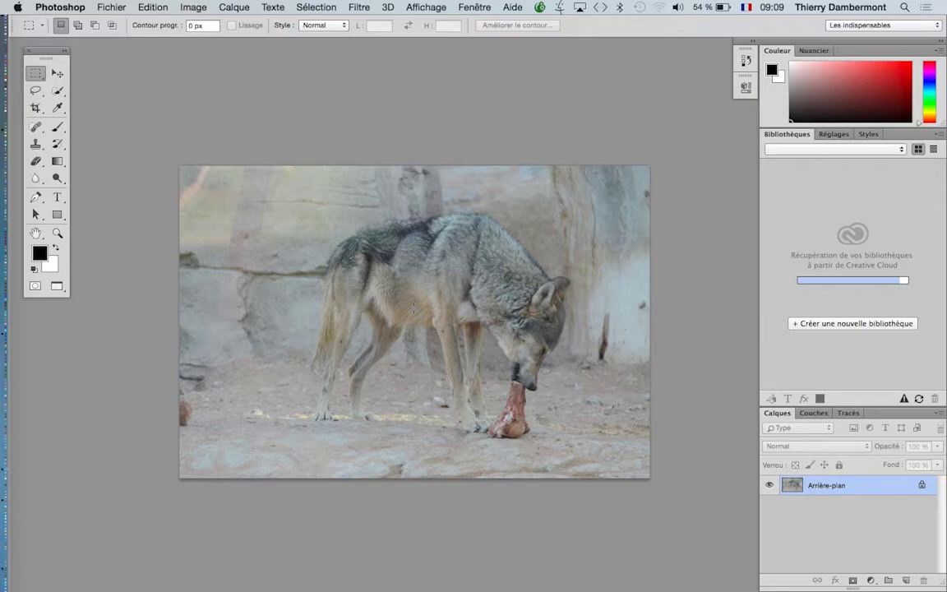
{"action": "mouse_move", "coordinate": [429, 318]}
{"action": "left_mouse_down"}
{"action": "mouse_move", "coordinate": [545, 95]}
{"action": "mouse_move", "coordinate": [737, 315]}
{"action": "mouse_move", "coordinate": [370, 397]}
{"action": "left_mouse_up"}
{"action": "left_click_drag", "start_coordinate": [307, 375], "coordinate": [423, 338]}
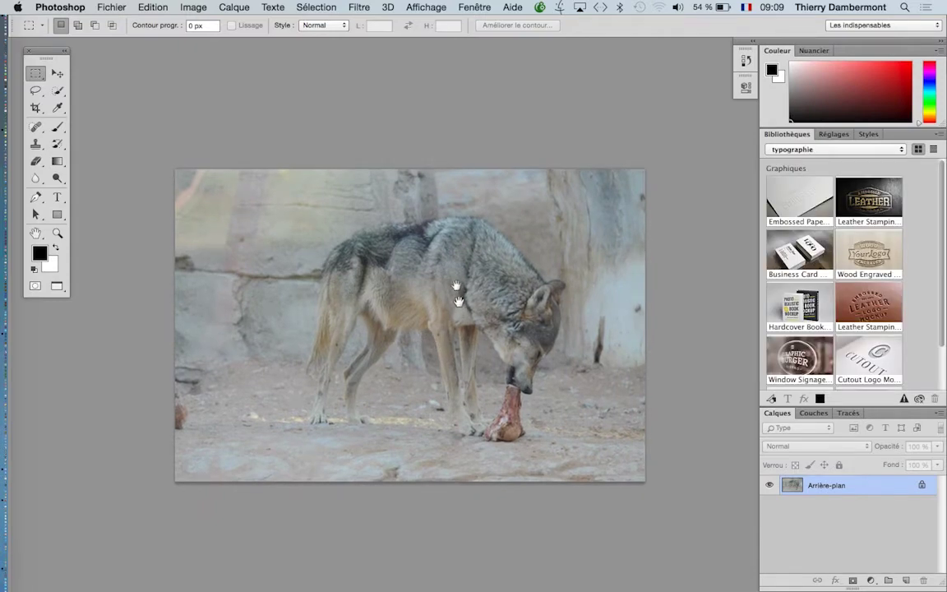
{"action": "left_click_drag", "start_coordinate": [451, 300], "coordinate": [428, 215]}
{"action": "left_click_drag", "start_coordinate": [438, 251], "coordinate": [467, 293]}
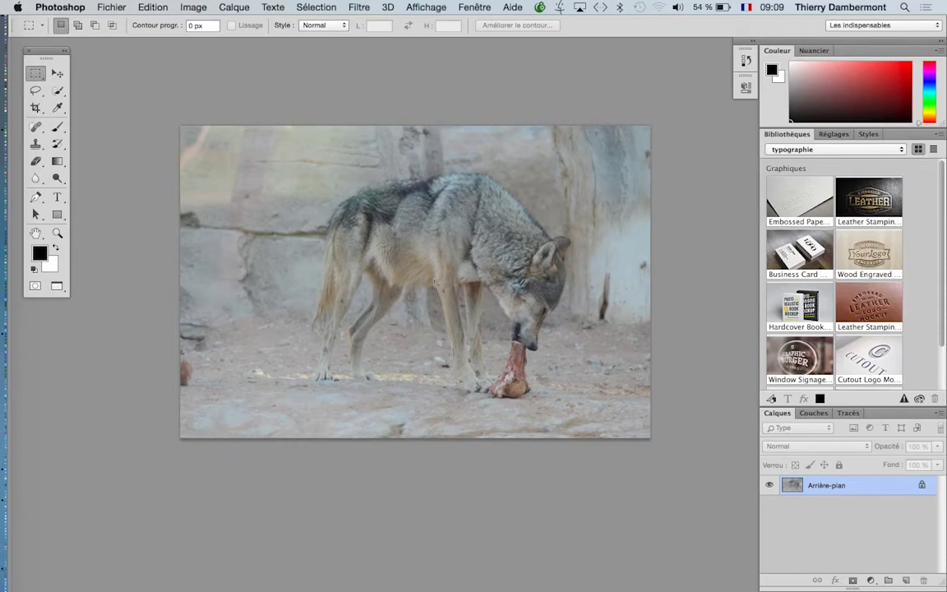
- Scroll-zoom into the wolf's fur and back to the whole image, then nudge the toolbox lower
{"action": "scroll", "coordinate": [436, 282], "scroll_direction": "up", "scroll_amount": 3}
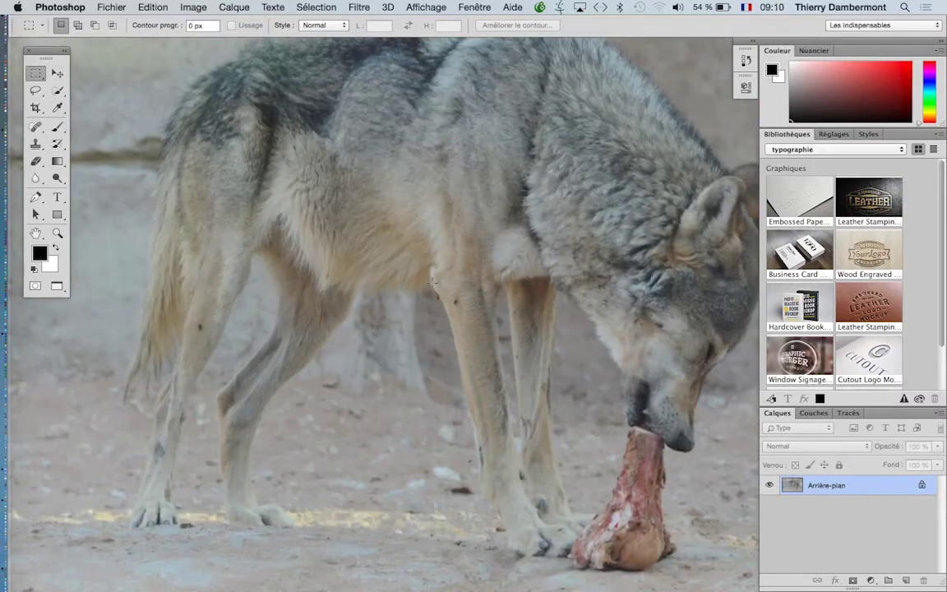
{"action": "scroll", "coordinate": [423, 284], "scroll_direction": "down", "scroll_amount": 5}
{"action": "scroll", "coordinate": [431, 284], "scroll_direction": "up", "scroll_amount": 2}
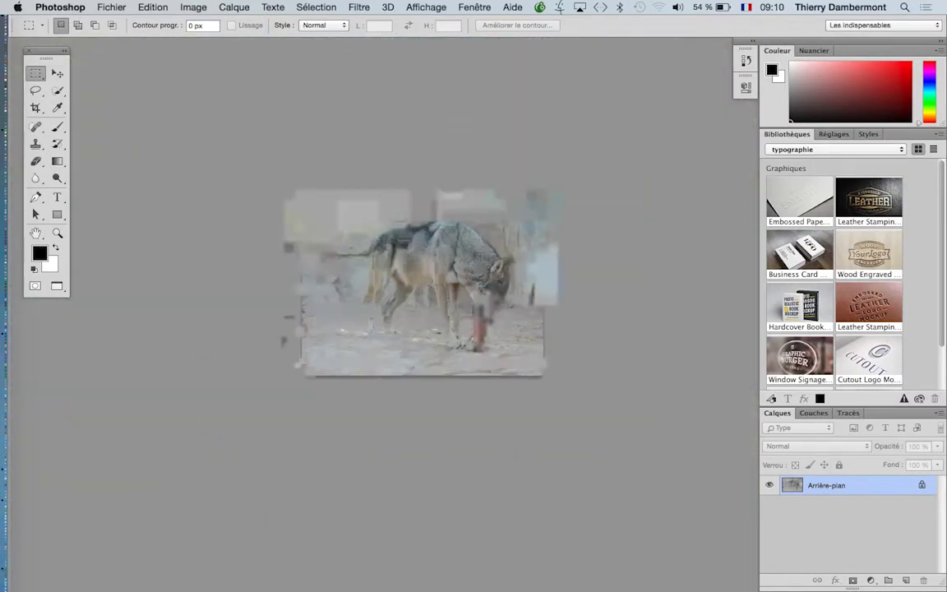
{"action": "scroll", "coordinate": [432, 284], "scroll_direction": "up", "scroll_amount": 3}
{"action": "scroll", "coordinate": [432, 285], "scroll_direction": "up", "scroll_amount": 3}
{"action": "scroll", "coordinate": [431, 284], "scroll_direction": "up", "scroll_amount": 3}
{"action": "scroll", "coordinate": [431, 285], "scroll_direction": "down", "scroll_amount": 3}
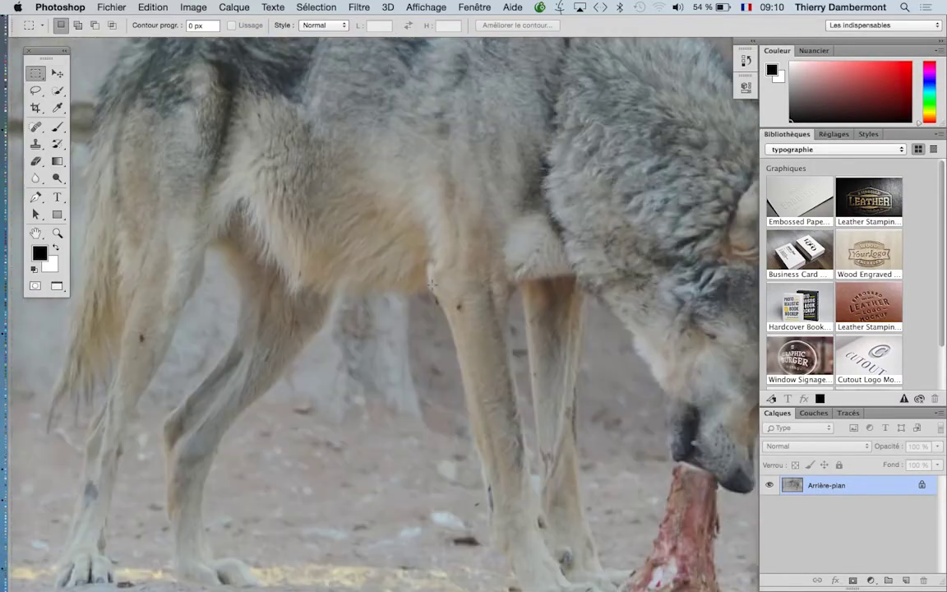
{"action": "scroll", "coordinate": [432, 284], "scroll_direction": "down", "scroll_amount": 1}
{"action": "scroll", "coordinate": [432, 285], "scroll_direction": "down", "scroll_amount": 2}
{"action": "scroll", "coordinate": [432, 285], "scroll_direction": "down", "scroll_amount": 1}
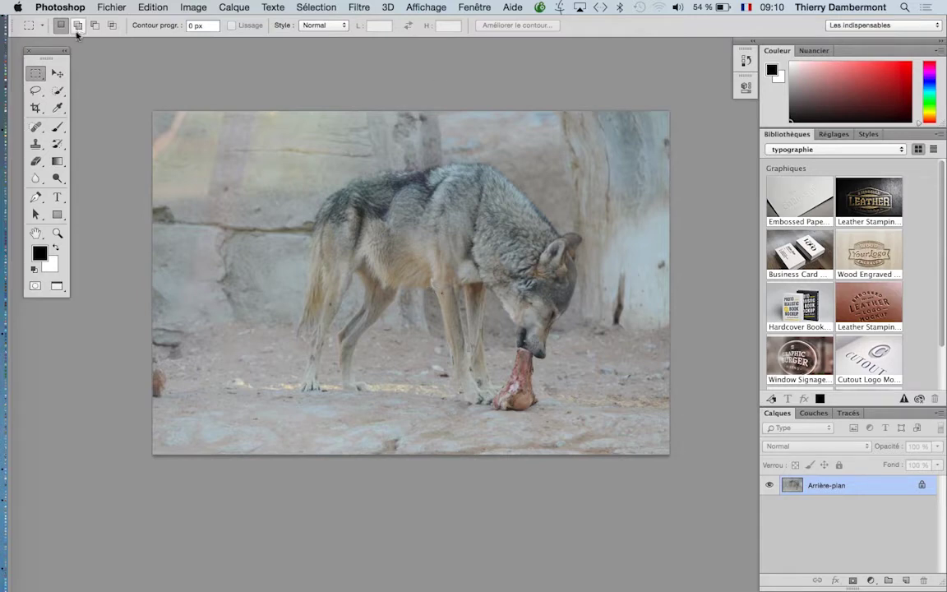
{"action": "left_click_drag", "start_coordinate": [42, 54], "coordinate": [66, 74]}
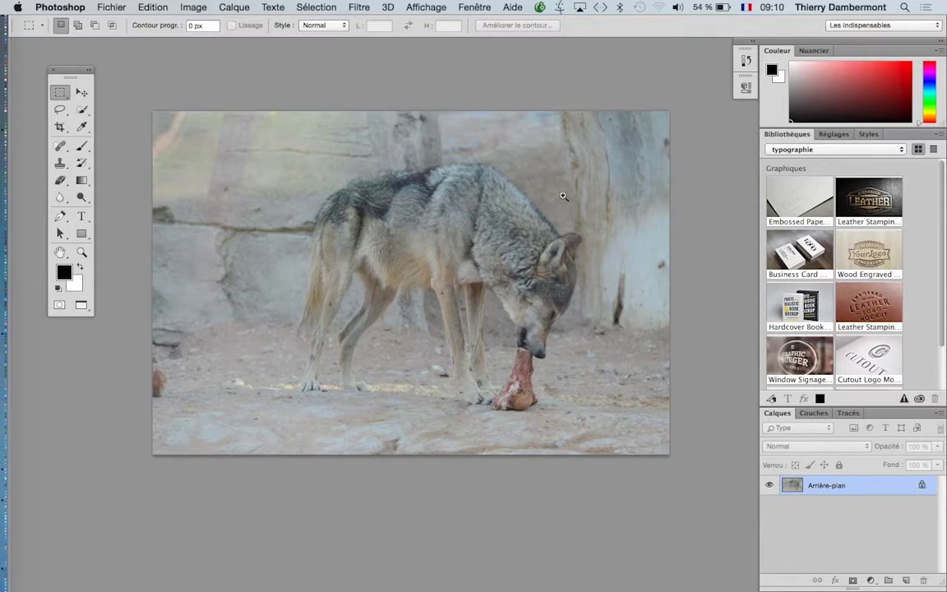
- Zoom in twice on the wolf photo, then zoom back out until the whole photo shows
{"action": "left_click", "coordinate": [563, 196]}
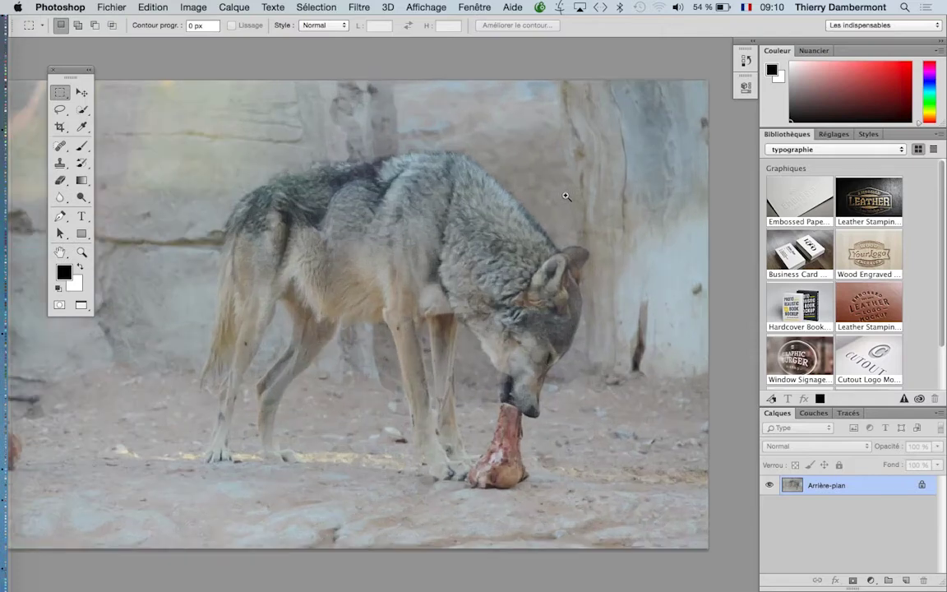
{"action": "left_click", "coordinate": [564, 196]}
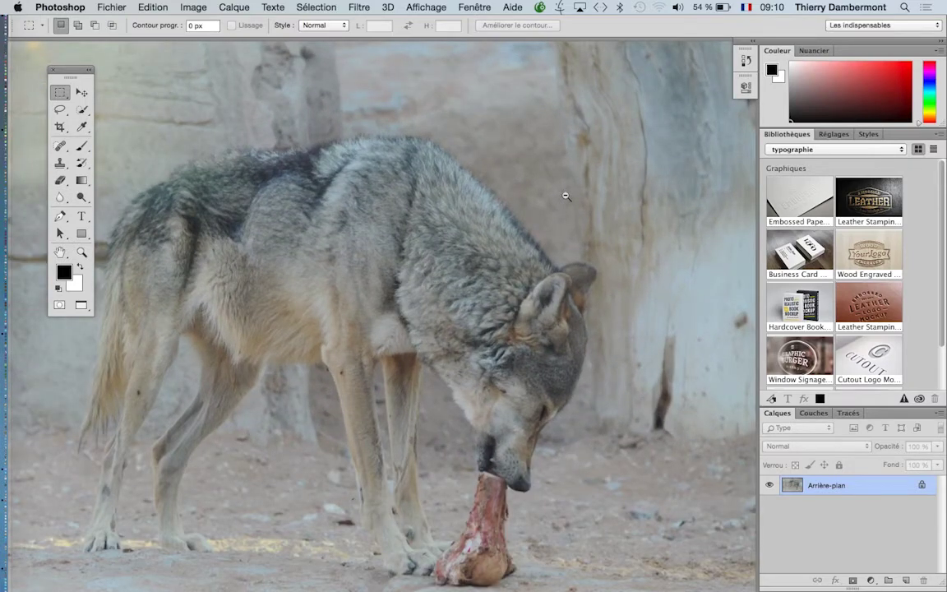
{"action": "left_click", "coordinate": [566, 195], "text": "alt"}
{"action": "left_click", "coordinate": [566, 196], "text": "alt"}
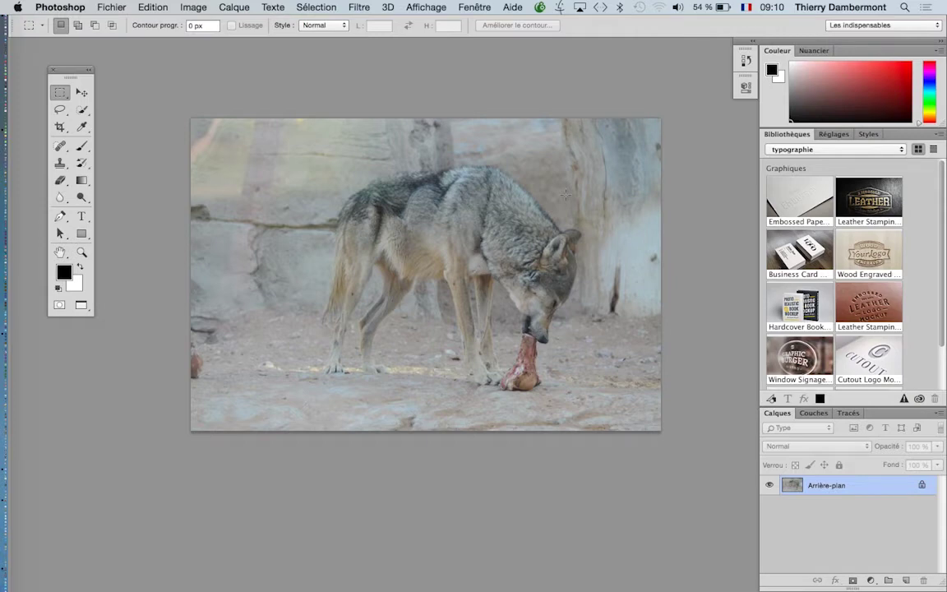
- Scroll-zoom close into the fur around the wolf's ear, then back out to the full photo
{"action": "scroll", "coordinate": [493, 234], "scroll_direction": "up", "scroll_amount": 2}
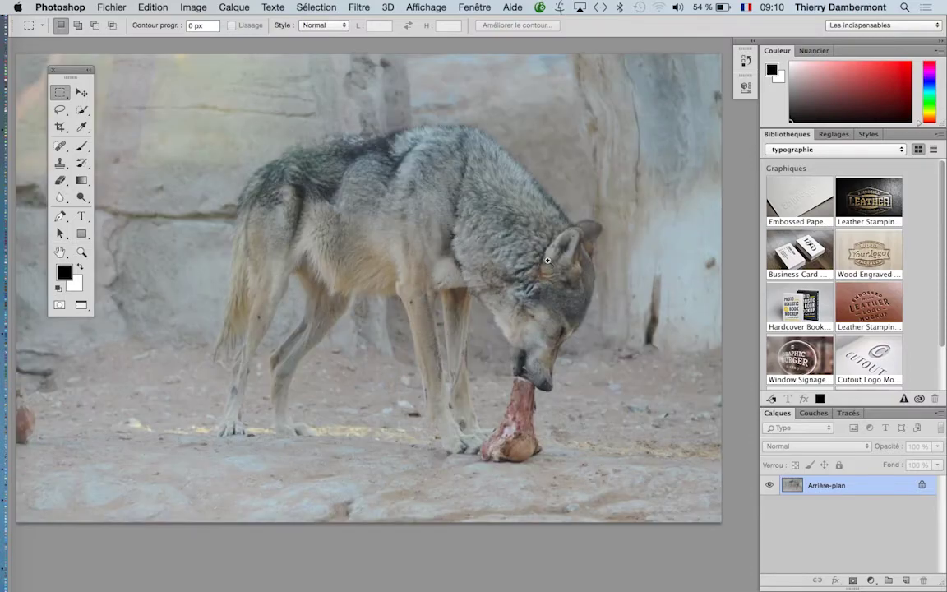
{"action": "scroll", "coordinate": [493, 238], "scroll_direction": "up", "scroll_amount": 2}
{"action": "scroll", "coordinate": [549, 264], "scroll_direction": "up", "scroll_amount": 1}
{"action": "scroll", "coordinate": [551, 267], "scroll_direction": "up", "scroll_amount": 2}
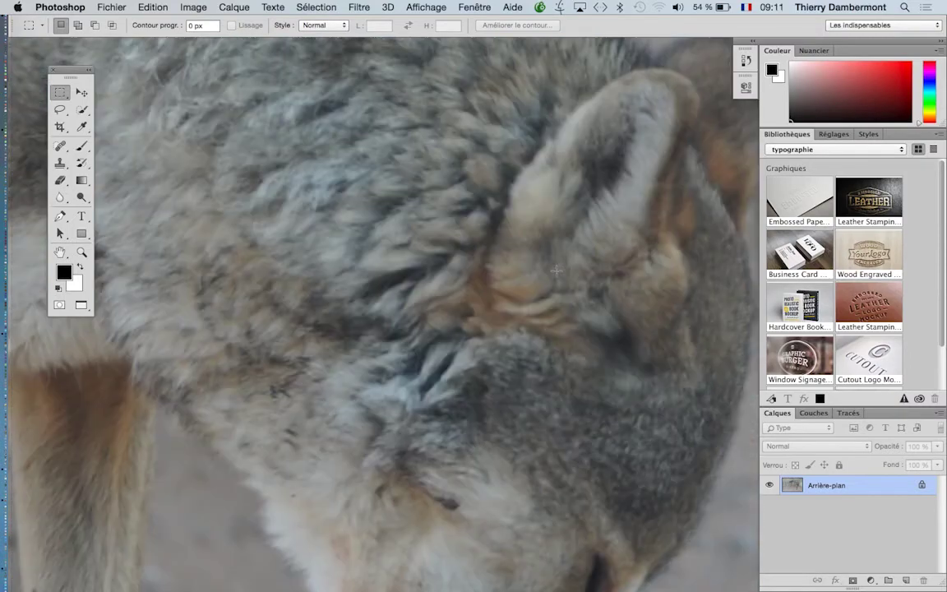
{"action": "scroll", "coordinate": [556, 271], "scroll_direction": "down", "scroll_amount": 3}
{"action": "scroll", "coordinate": [557, 273], "scroll_direction": "down", "scroll_amount": 1}
{"action": "scroll", "coordinate": [557, 275], "scroll_direction": "down", "scroll_amount": 1}
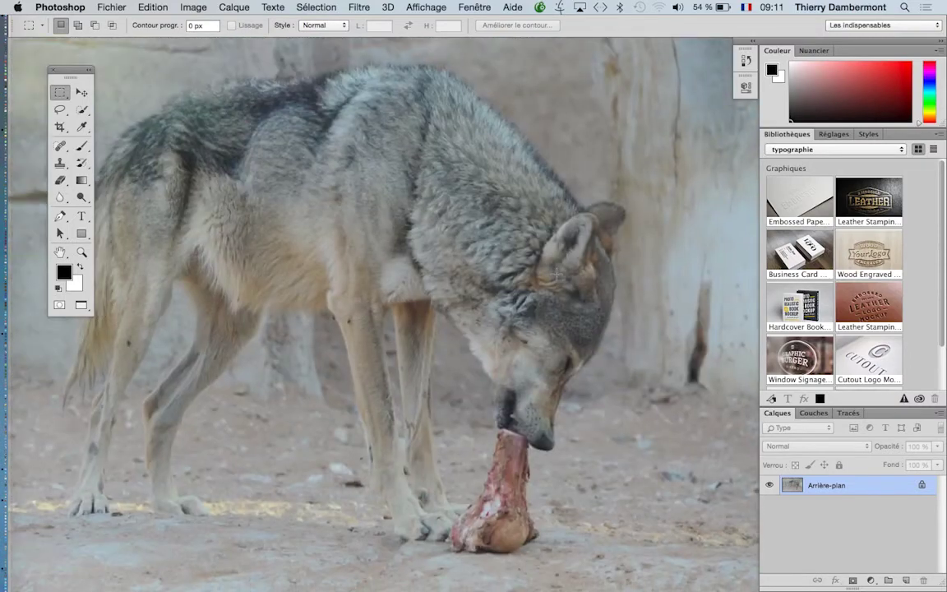
{"action": "scroll", "coordinate": [557, 277], "scroll_direction": "down", "scroll_amount": 1}
{"action": "scroll", "coordinate": [556, 276], "scroll_direction": "down", "scroll_amount": 1}
{"action": "scroll", "coordinate": [558, 276], "scroll_direction": "down", "scroll_amount": 1}
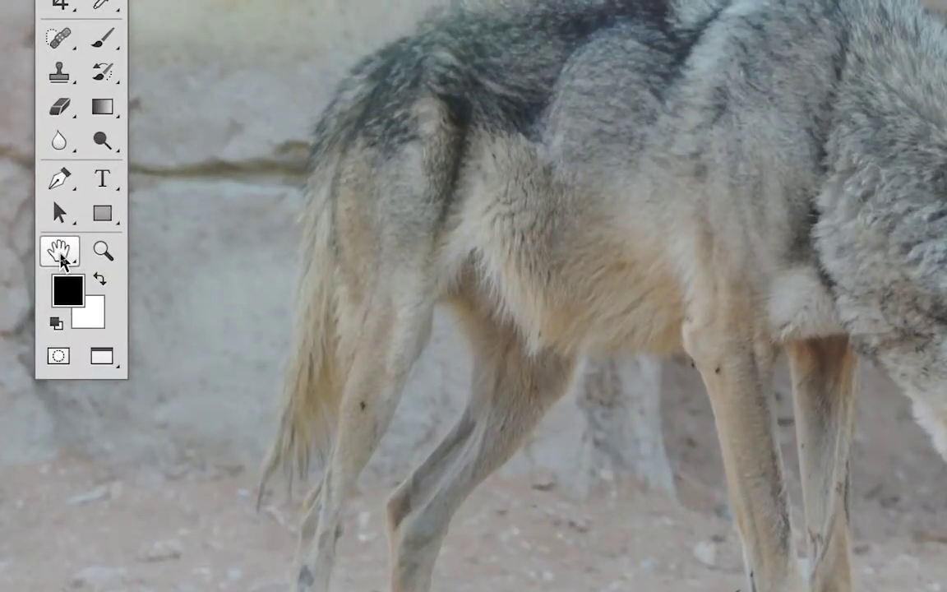
- Fit the whole wolf photo on screen and shift the toolbox slightly left
{"action": "double_click", "coordinate": [60, 255]}
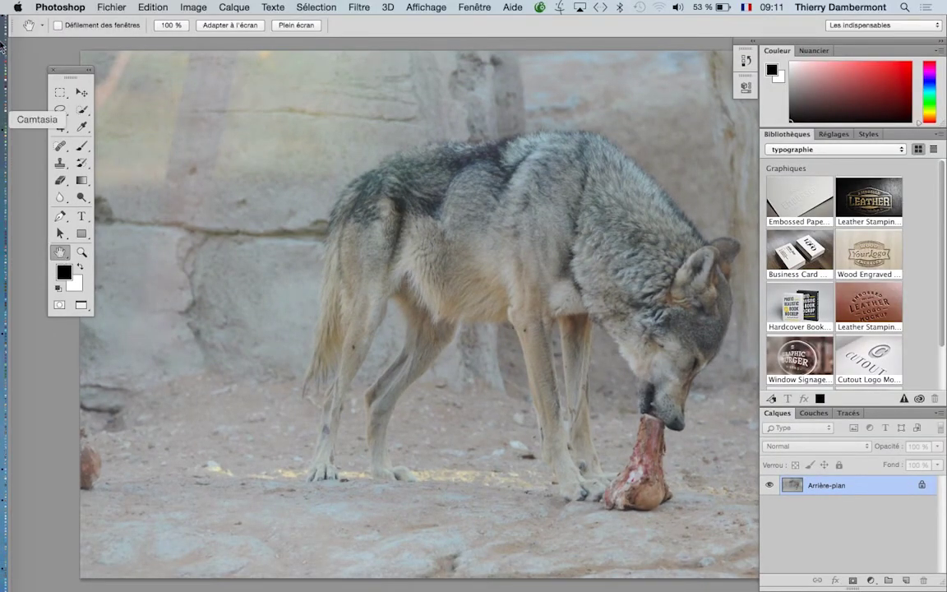
{"action": "left_click_drag", "start_coordinate": [69, 72], "coordinate": [42, 64]}
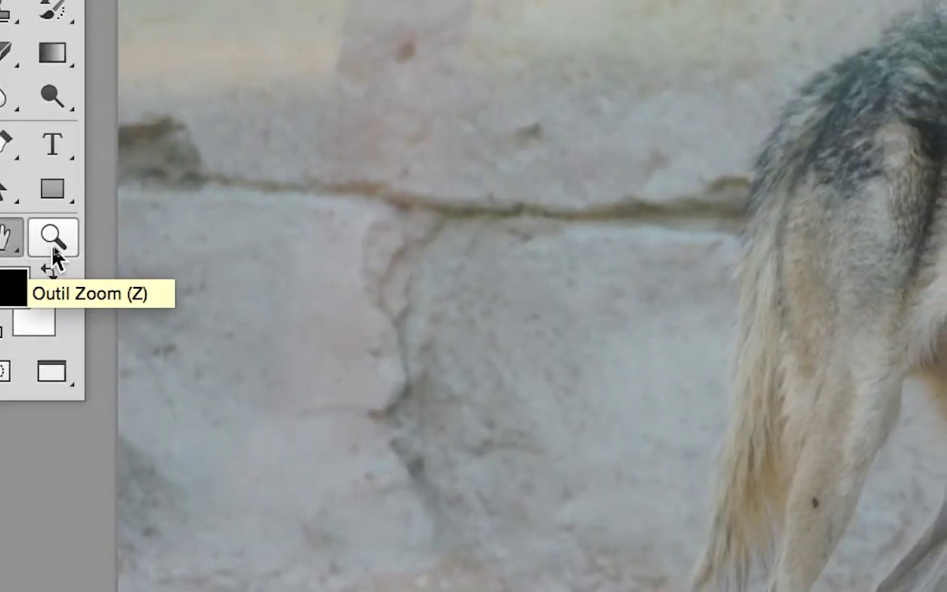
- View the photo at 100%, pan across the wolf's body and legs, and shift the document window
{"action": "double_click", "coordinate": [53, 248]}
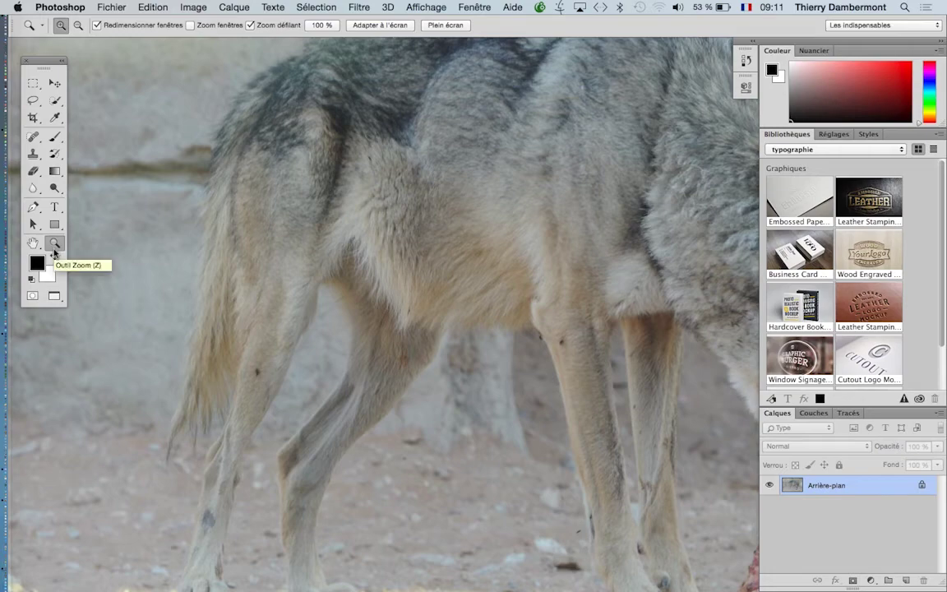
{"action": "mouse_move", "coordinate": [604, 210]}
{"action": "left_mouse_down"}
{"action": "mouse_move", "coordinate": [555, 268]}
{"action": "mouse_move", "coordinate": [342, 313]}
{"action": "mouse_move", "coordinate": [260, 141]}
{"action": "mouse_move", "coordinate": [462, 135]}
{"action": "mouse_move", "coordinate": [613, 111]}
{"action": "mouse_move", "coordinate": [623, 187]}
{"action": "mouse_move", "coordinate": [342, 236]}
{"action": "mouse_move", "coordinate": [429, 271]}
{"action": "mouse_move", "coordinate": [401, 196]}
{"action": "mouse_move", "coordinate": [386, 213]}
{"action": "left_mouse_up"}
{"action": "mouse_move", "coordinate": [354, 245]}
{"action": "left_mouse_down"}
{"action": "mouse_move", "coordinate": [377, 195]}
{"action": "mouse_move", "coordinate": [461, 237]}
{"action": "mouse_move", "coordinate": [609, 152]}
{"action": "mouse_move", "coordinate": [646, 234]}
{"action": "mouse_move", "coordinate": [630, 332]}
{"action": "mouse_move", "coordinate": [491, 367]}
{"action": "mouse_move", "coordinate": [359, 345]}
{"action": "mouse_move", "coordinate": [580, 251]}
{"action": "mouse_move", "coordinate": [449, 243]}
{"action": "left_mouse_up"}
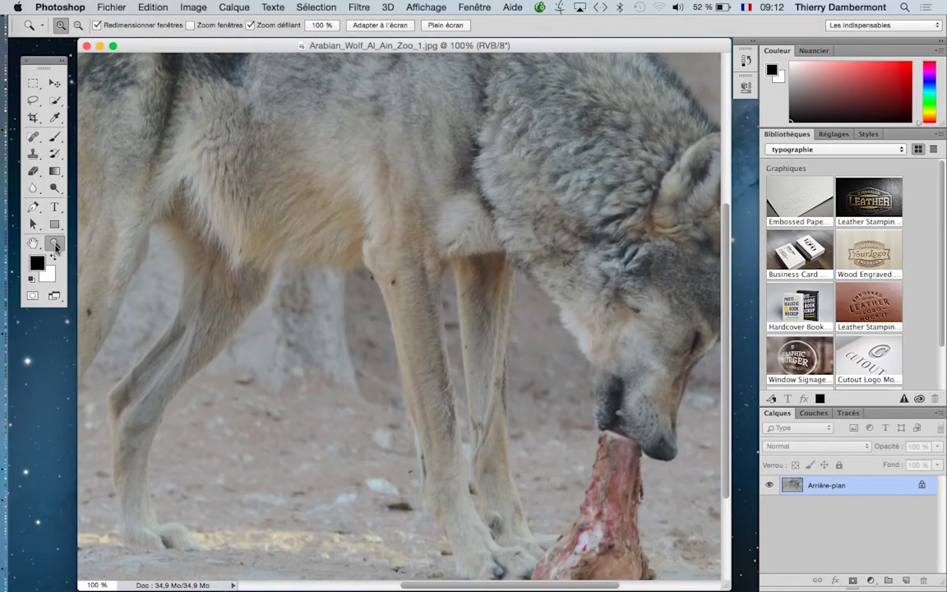
{"action": "mouse_move", "coordinate": [152, 46]}
{"action": "left_mouse_down"}
{"action": "mouse_move", "coordinate": [641, 278]}
{"action": "mouse_move", "coordinate": [165, 54]}
{"action": "left_mouse_up"}
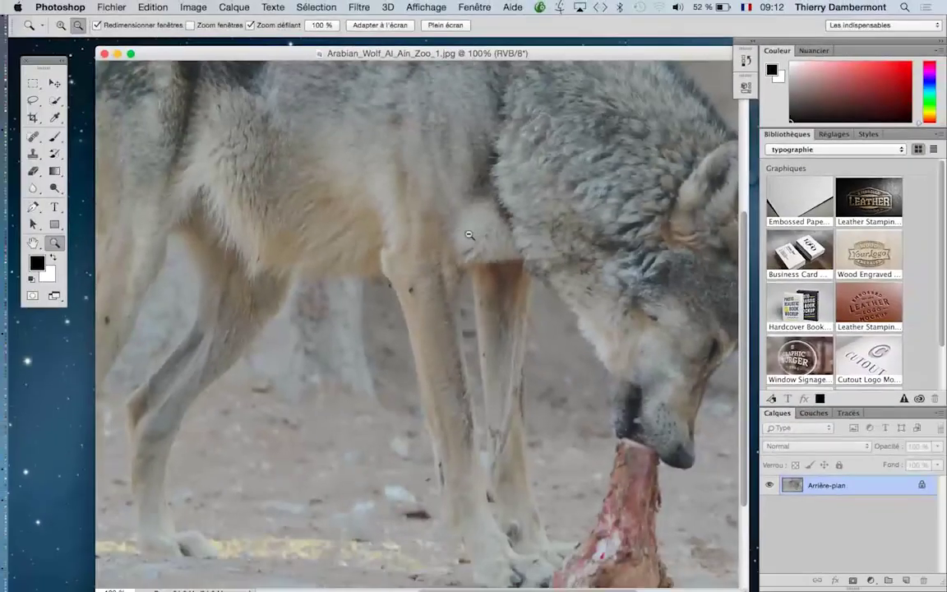
- Zoom out to about 15%, return to 100%, go frameless full screen and zoom on the wolf's head
{"action": "left_click", "coordinate": [469, 236], "text": "alt"}
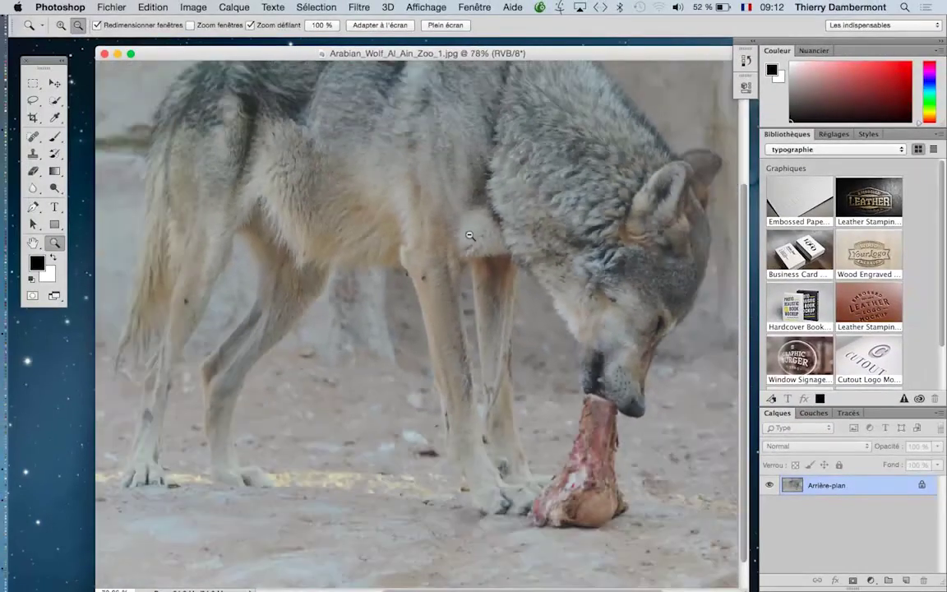
{"action": "left_click_drag", "start_coordinate": [469, 236], "coordinate": [474, 237]}
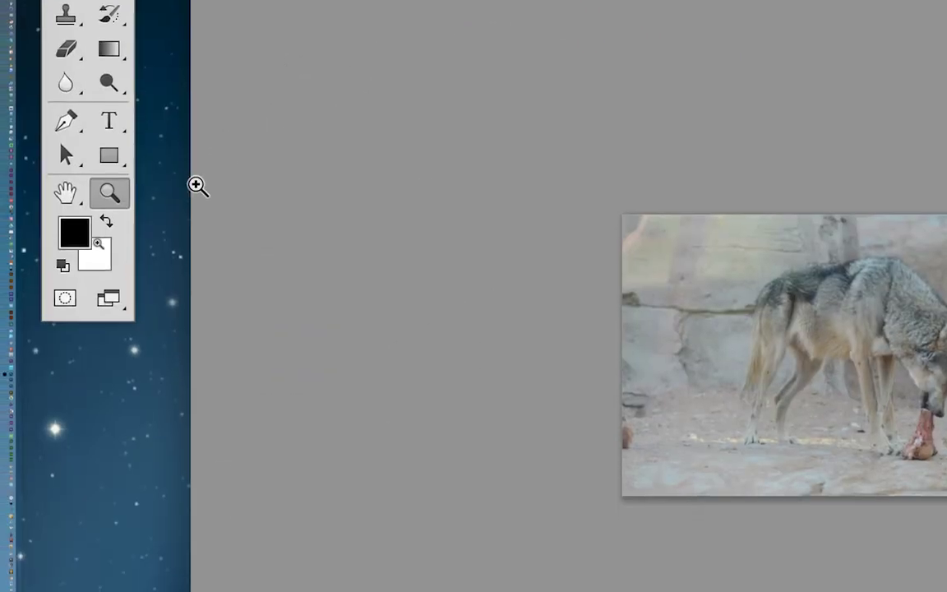
{"action": "double_click", "coordinate": [128, 193]}
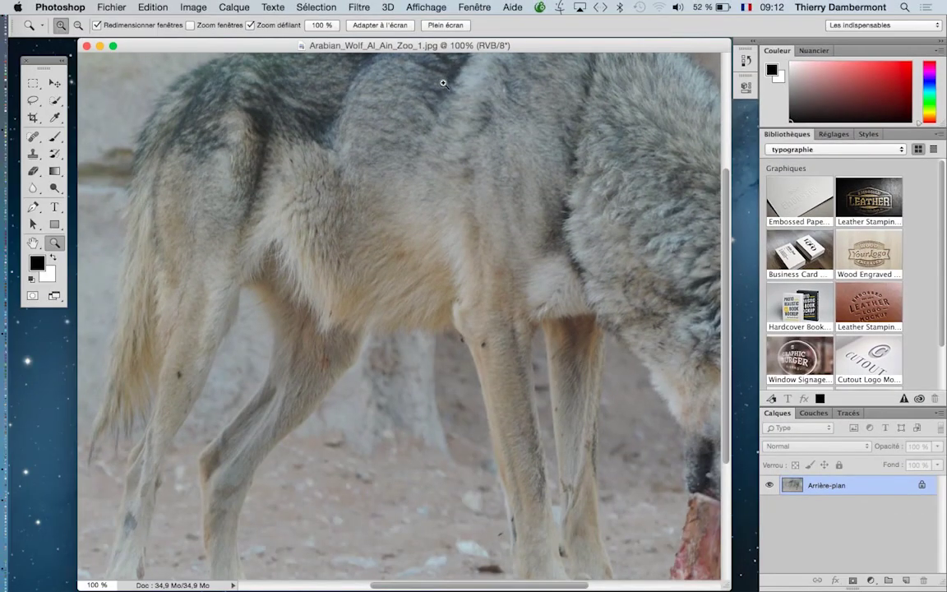
{"action": "left_click_drag", "start_coordinate": [452, 47], "coordinate": [444, 48]}
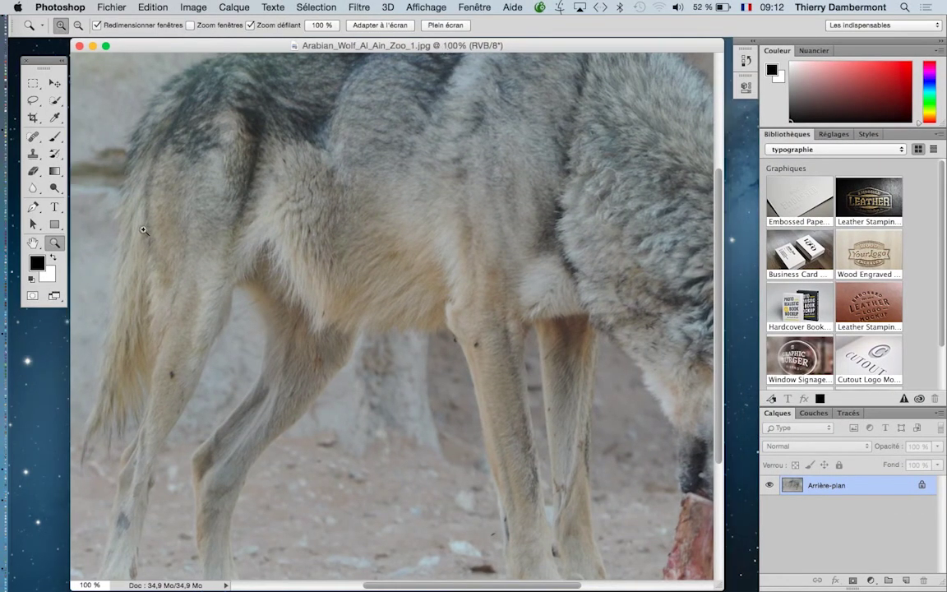
{"action": "key", "text": "f"}
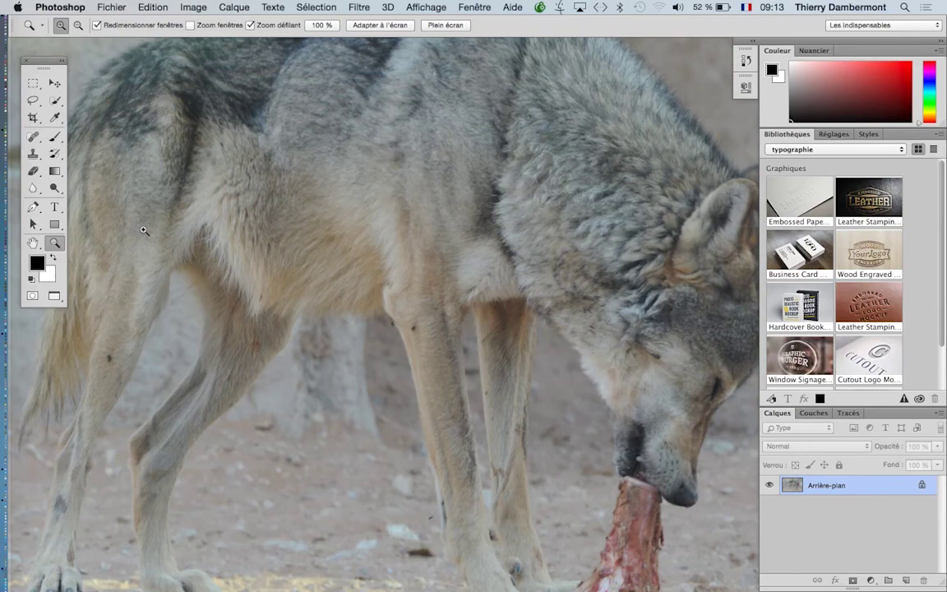
{"action": "left_click", "coordinate": [347, 236]}
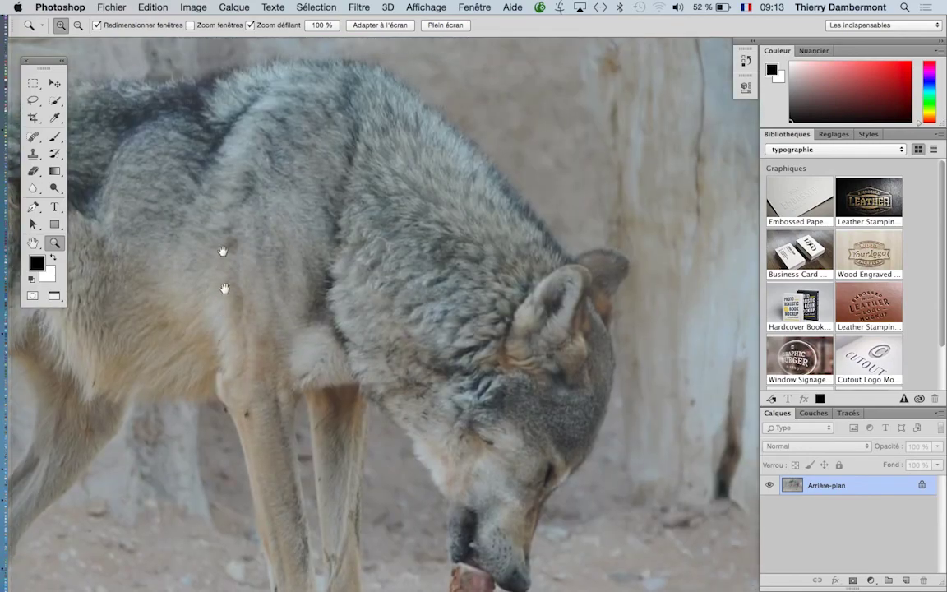
- Pan the image up to show the wolf's head and the bone it is chewing
{"action": "left_click_drag", "start_coordinate": [224, 288], "coordinate": [222, 233]}
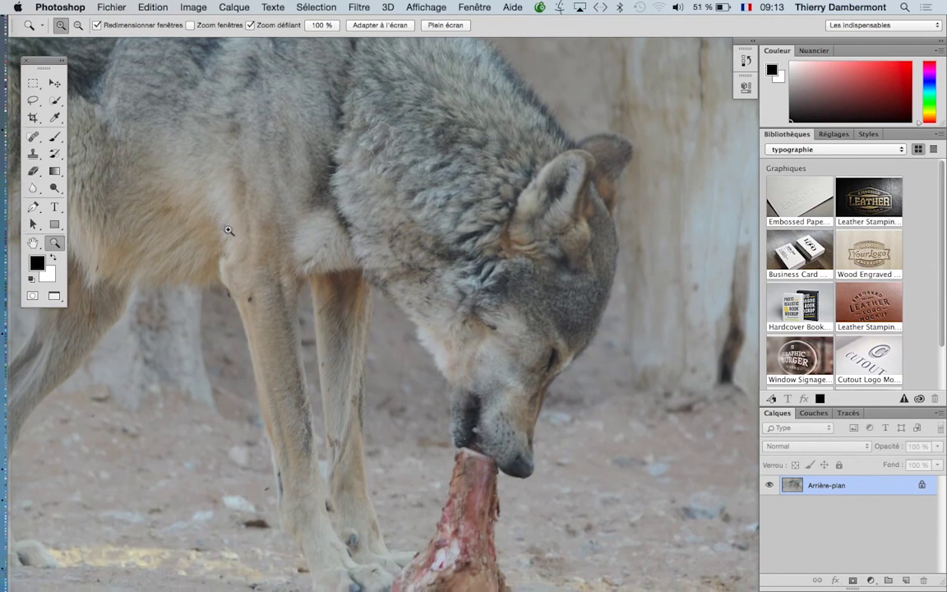